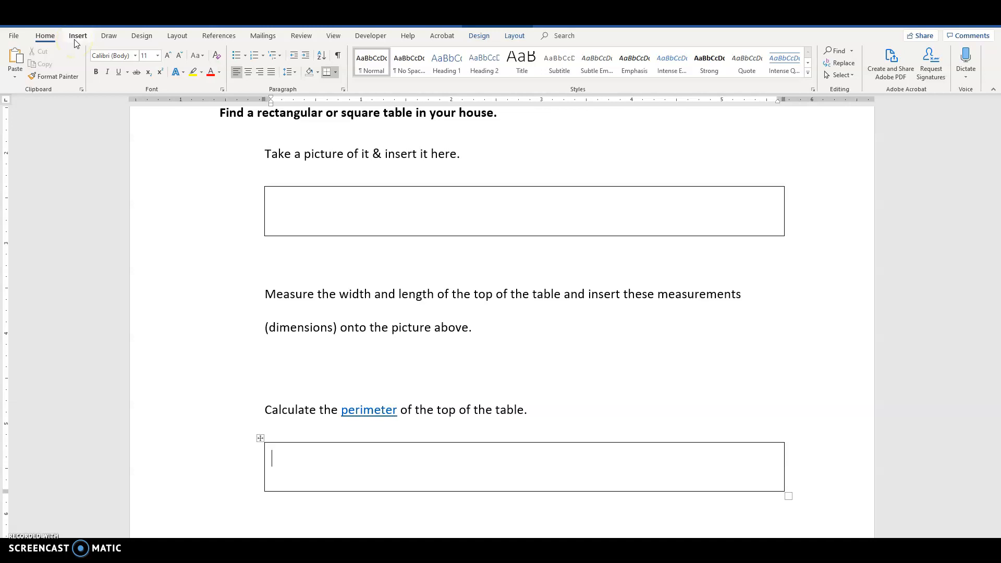
# Insert a blank equation in the answer box below the table perimeter question.
pyautogui.click(79, 36)
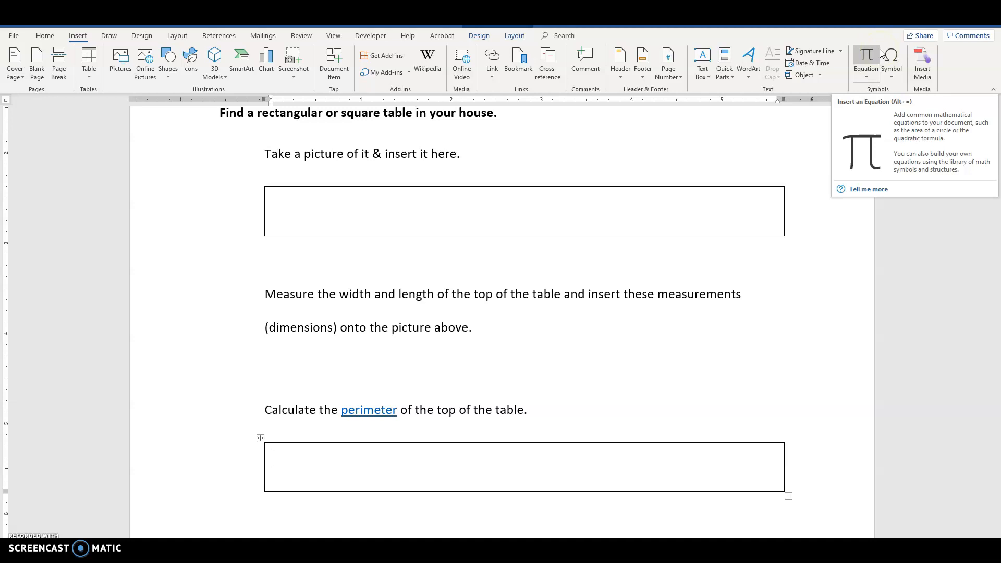
pyautogui.click(868, 58)
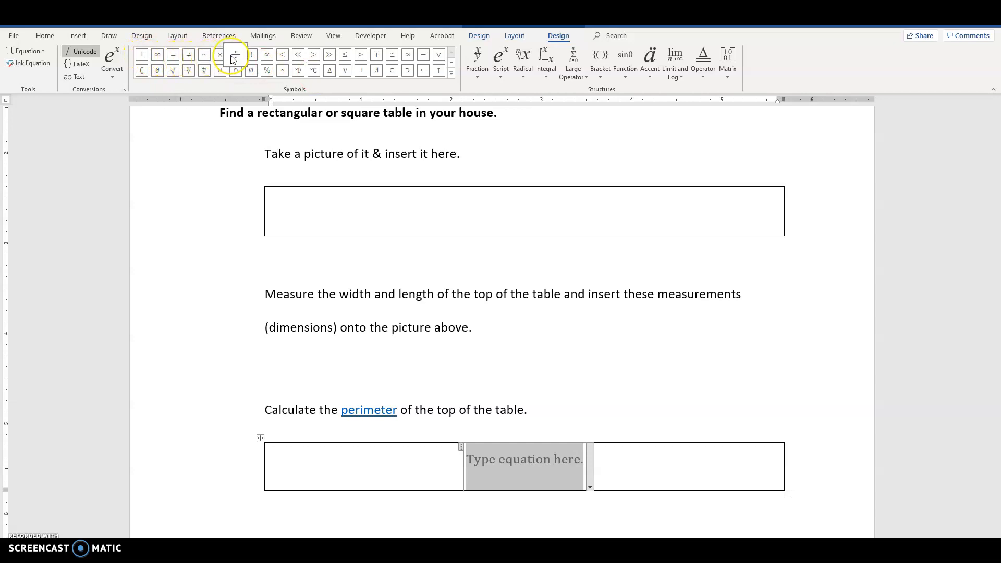
# Examine the equation symbol sets, including Greek Letters, Letter-Like Symbols, Scripts and Geometry, ending on Basic Math.
pyautogui.click(453, 74)
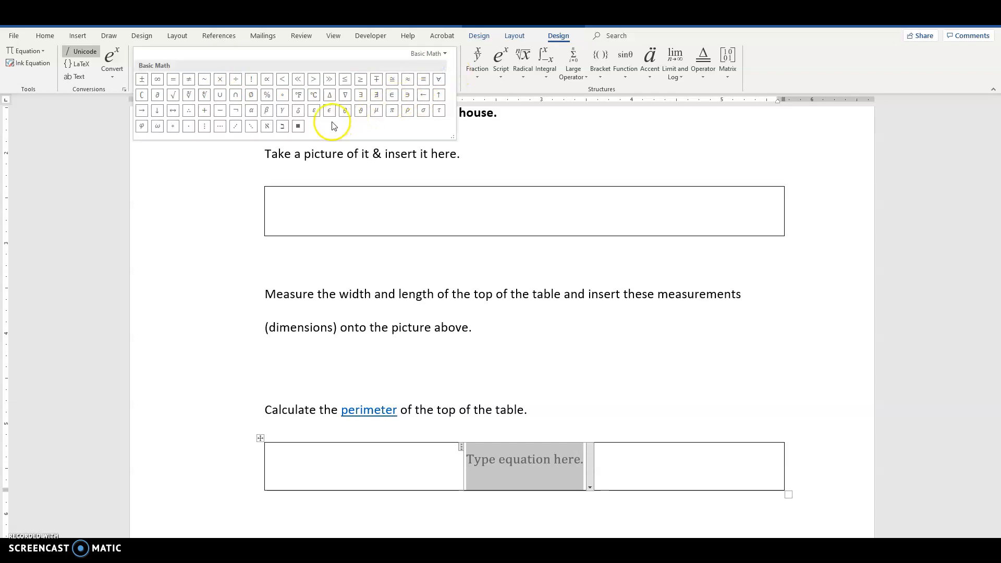
pyautogui.click(449, 54)
pyautogui.click(446, 76)
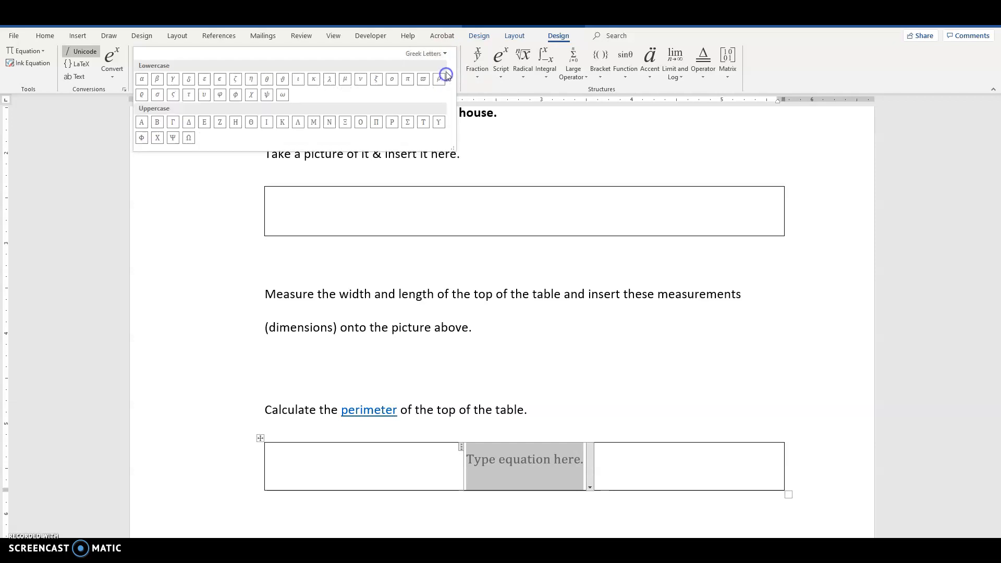
pyautogui.click(443, 52)
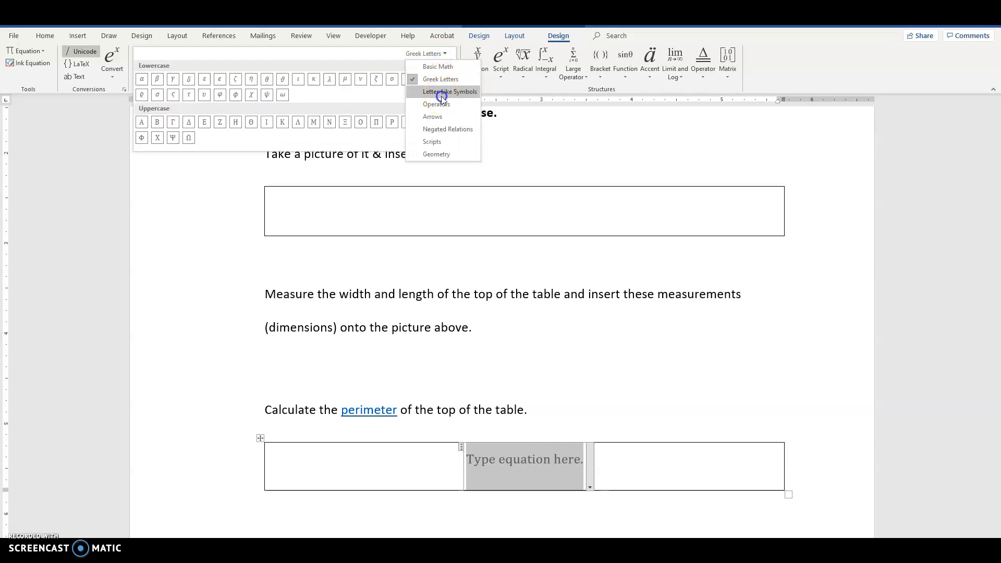
pyautogui.click(442, 92)
pyautogui.click(443, 53)
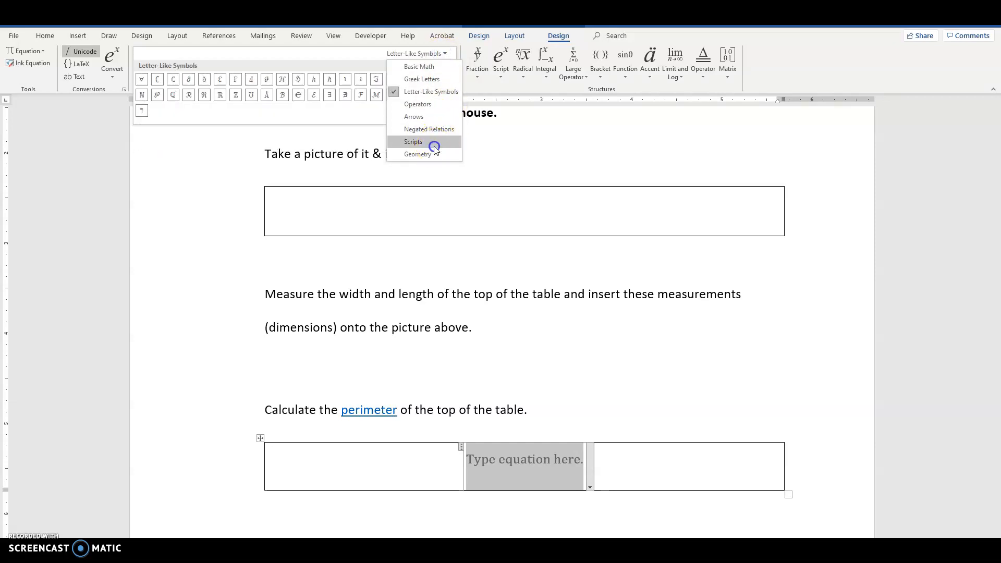
pyautogui.click(436, 143)
pyautogui.click(436, 53)
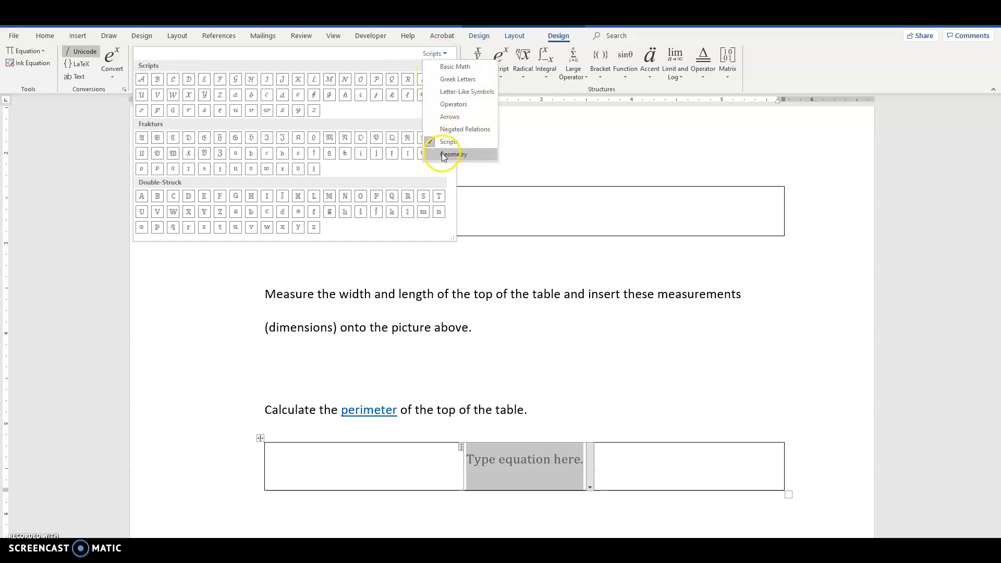
pyautogui.click(444, 154)
pyautogui.click(439, 58)
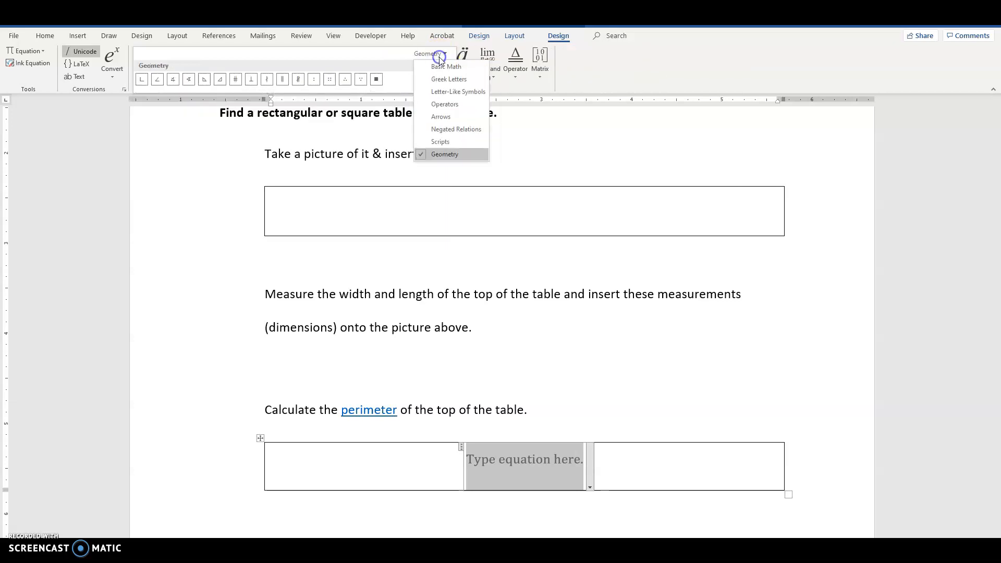
pyautogui.click(444, 71)
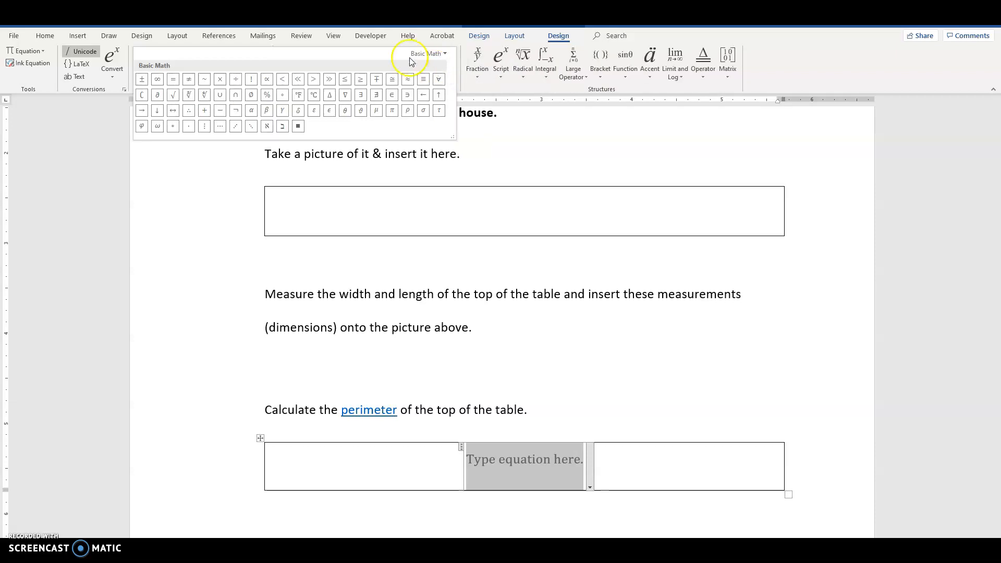
pyautogui.click(462, 91)
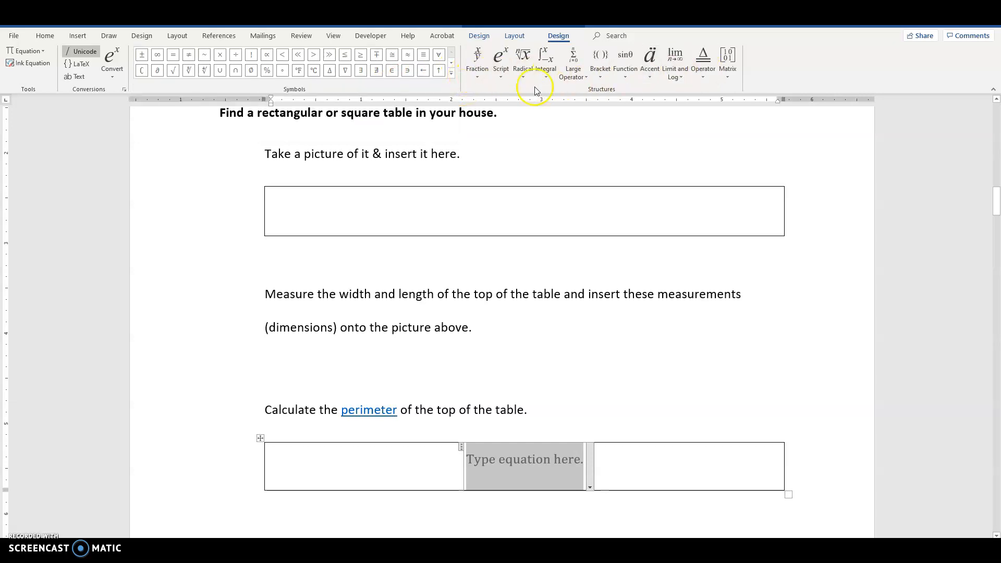
# Look over the available fraction layouts and the subscript and superscript layouts for equations.
pyautogui.click(479, 78)
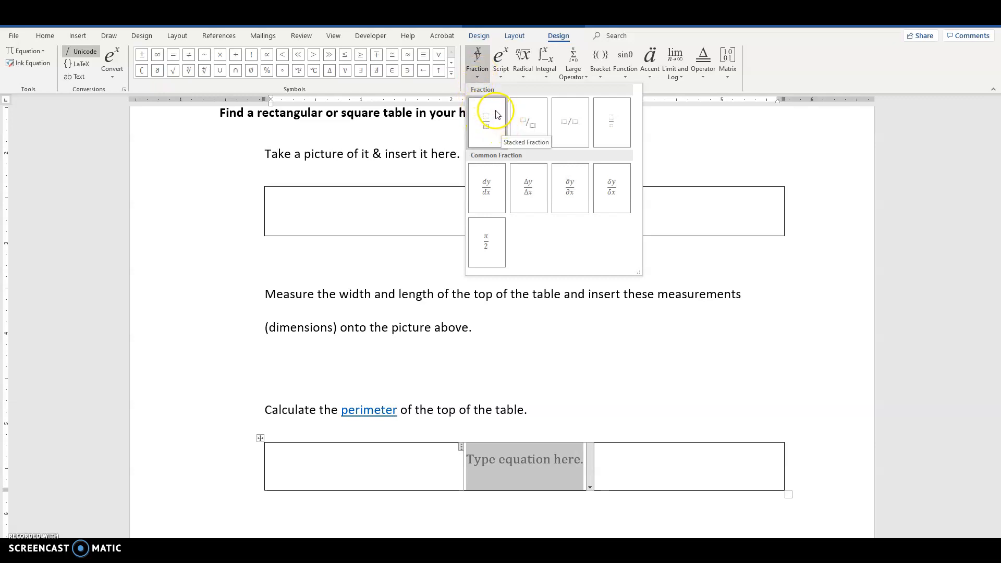
pyautogui.click(502, 79)
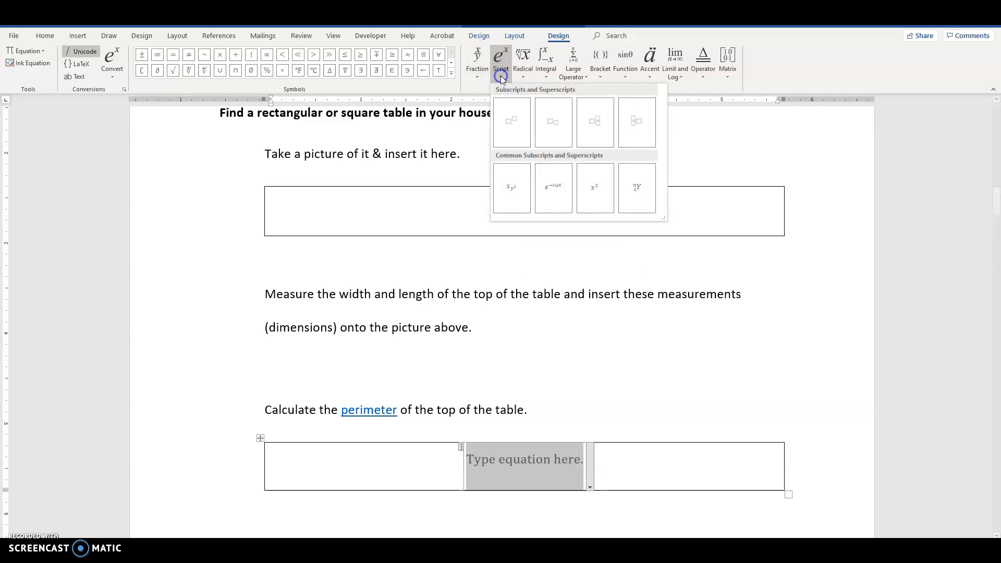
pyautogui.click(510, 127)
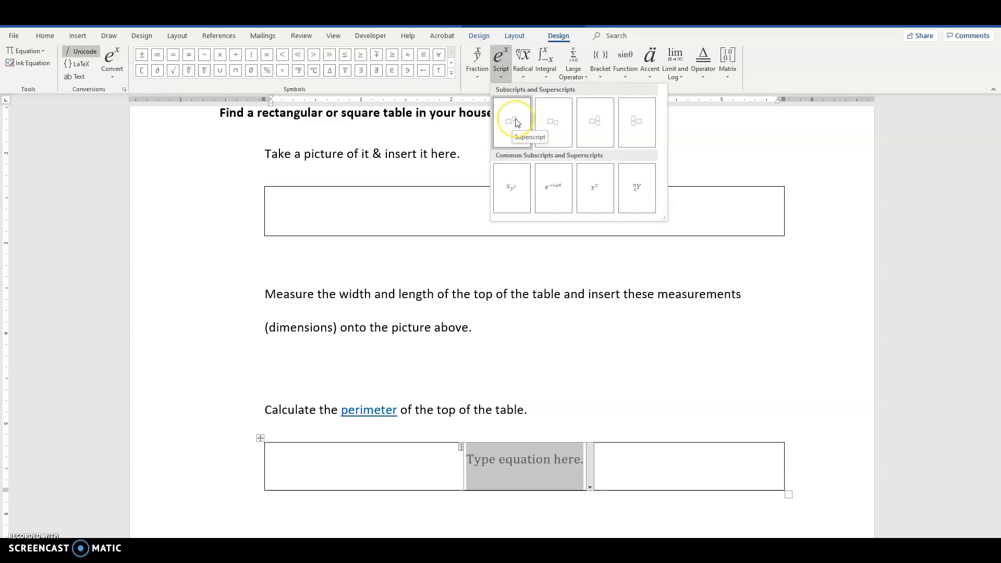
pyautogui.click(509, 127)
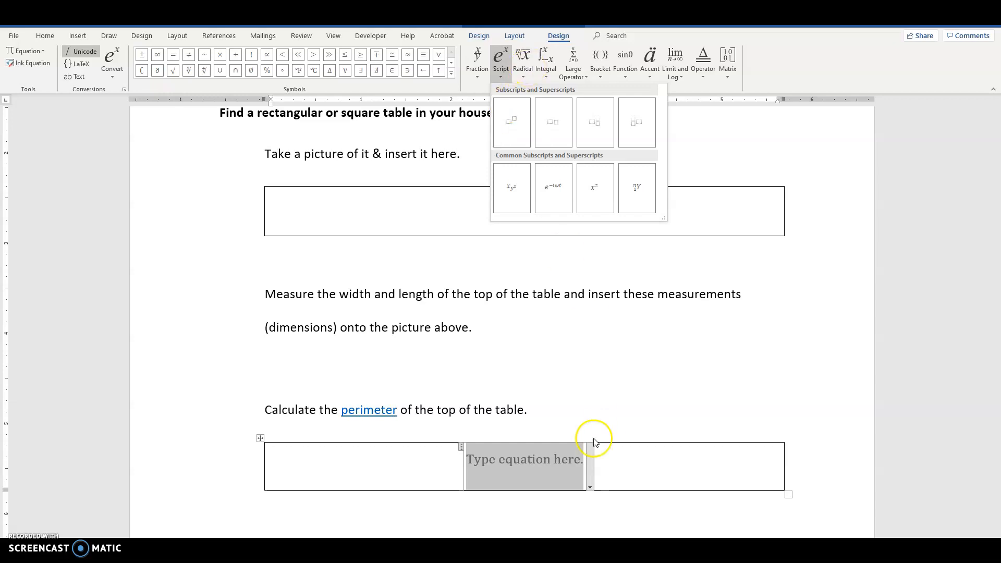
# Enter "area of circle =" in the blank equation in the perimeter answer box.
pyautogui.click(528, 460)
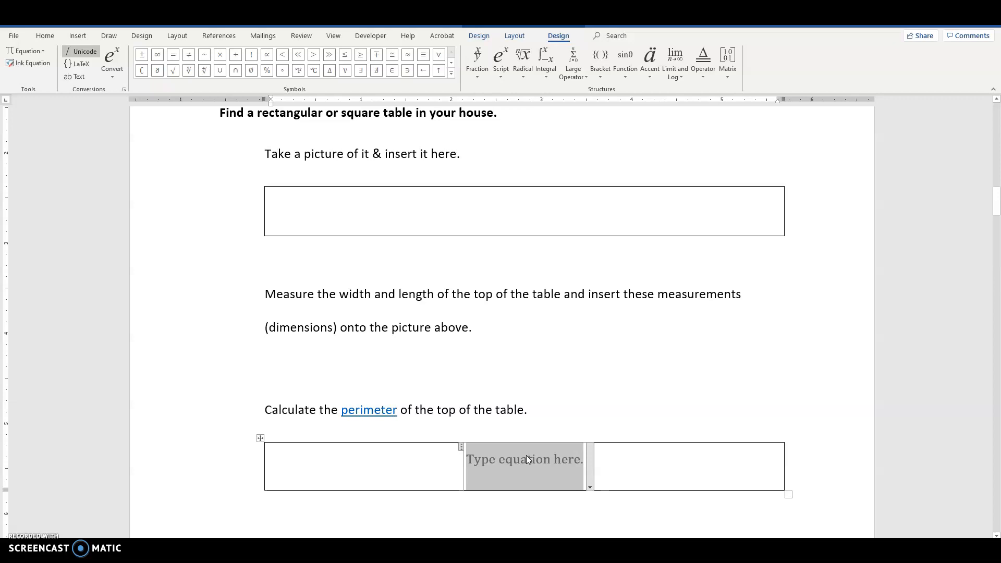
pyautogui.write('area of ')
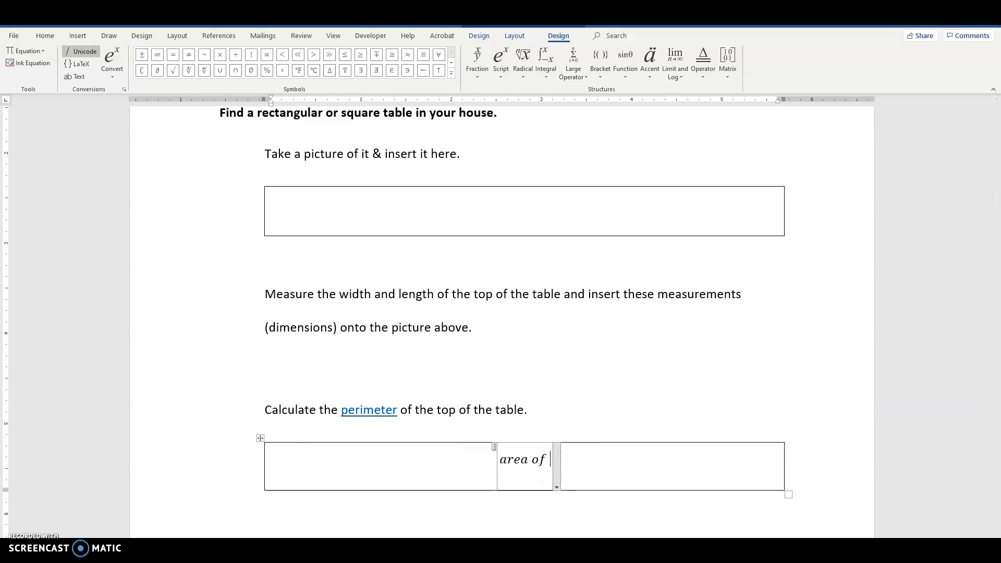
pyautogui.write('circle =')
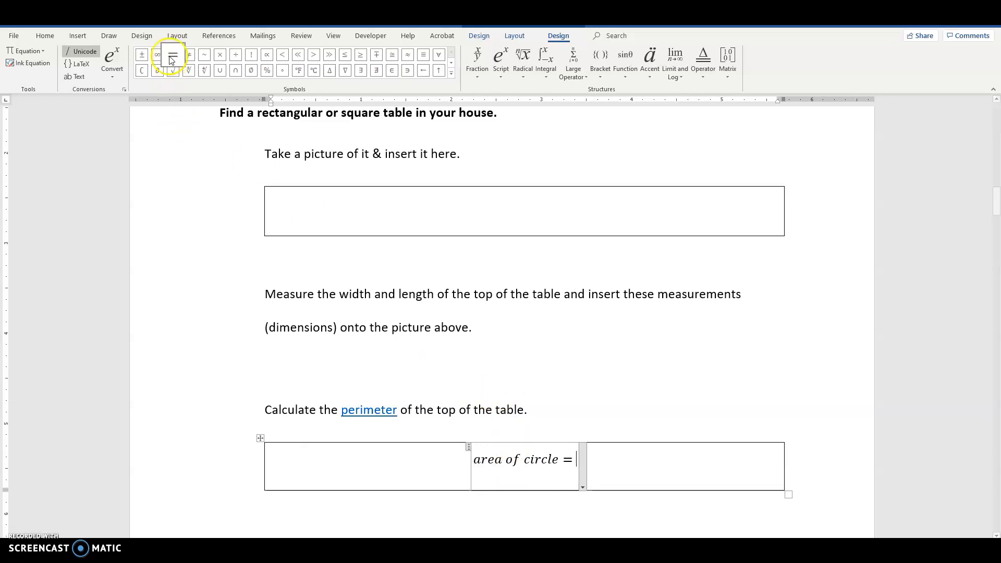
# Insert the lowercase Greek letter π after the equals sign in the equation.
pyautogui.click(451, 72)
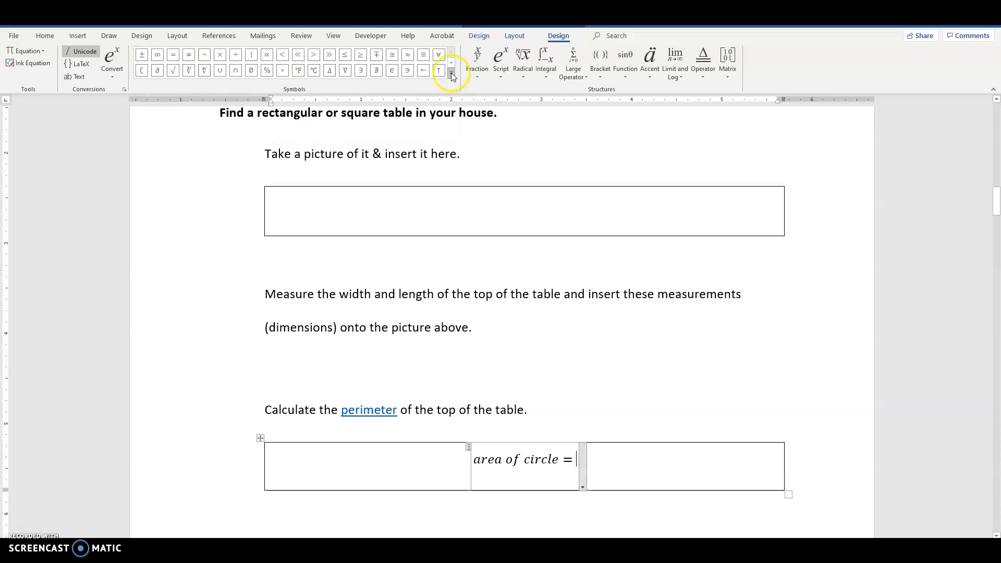
pyautogui.click(452, 73)
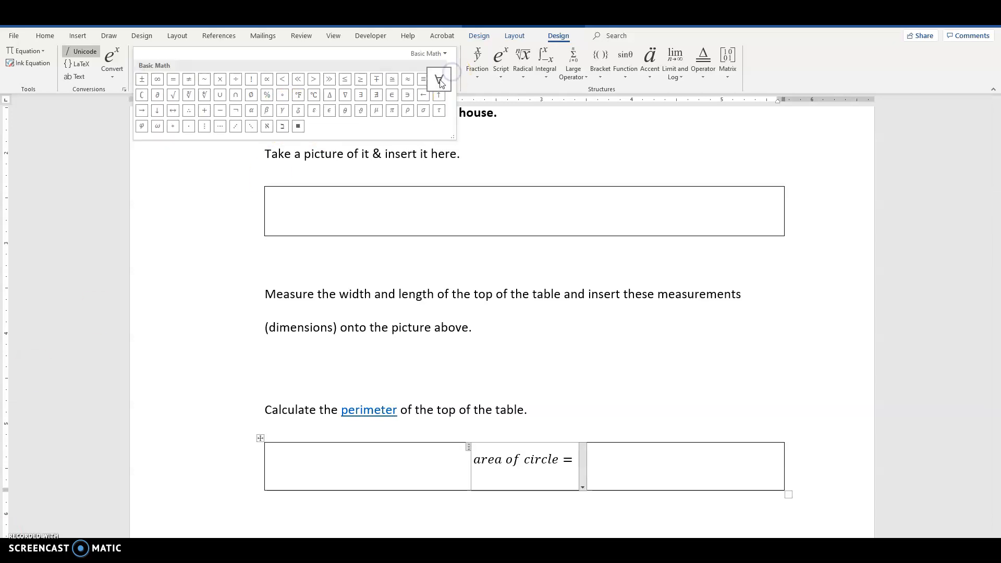
pyautogui.click(440, 57)
pyautogui.click(443, 74)
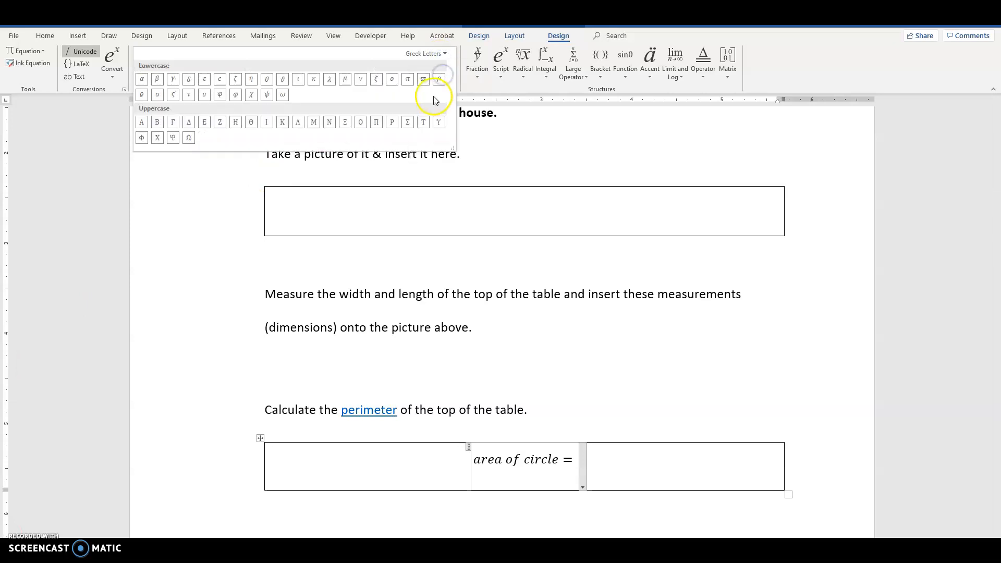
pyautogui.click(408, 80)
pyautogui.click(607, 463)
pyautogui.click(500, 62)
pyautogui.click(516, 123)
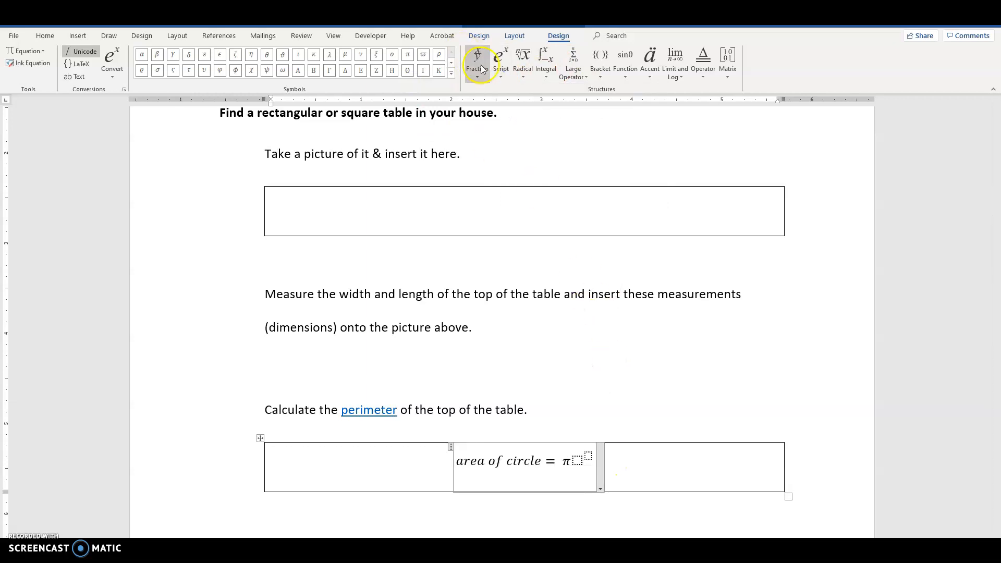
pyautogui.hotkey('ctrl', 'z')
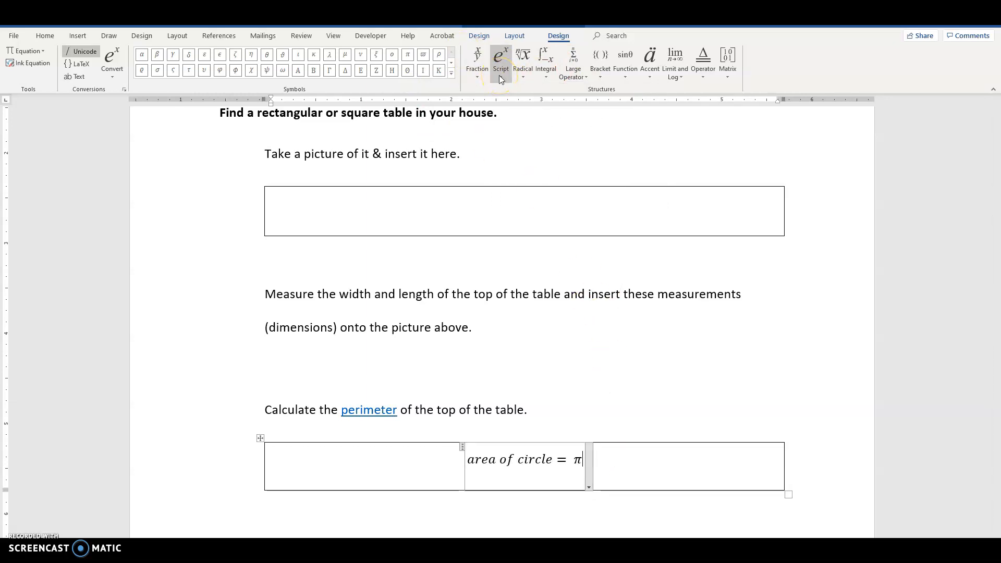
# Add a superscript structure after π and fill it in as r with exponent 2.
pyautogui.click(505, 78)
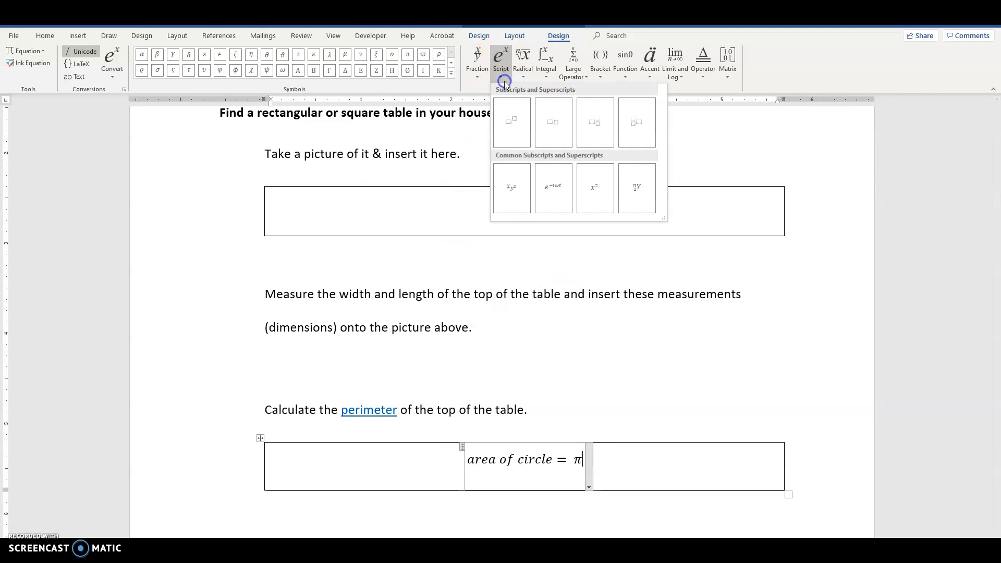
pyautogui.click(512, 130)
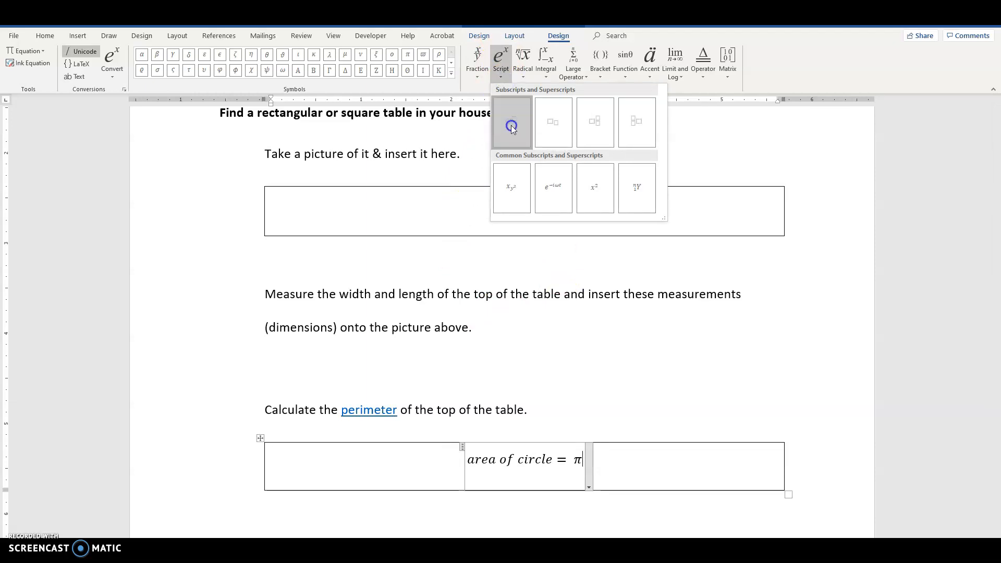
pyautogui.write('r')
pyautogui.click(585, 456)
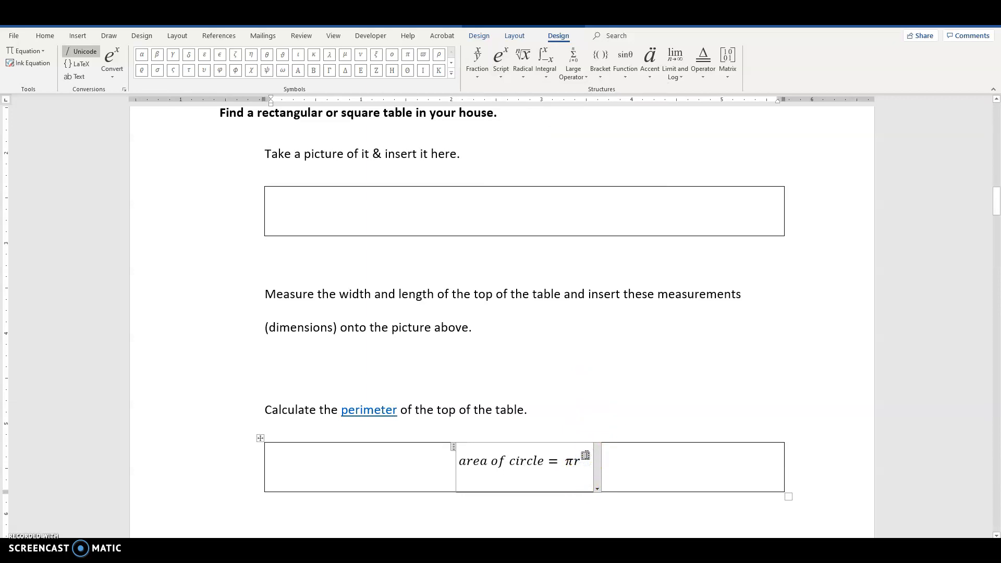
pyautogui.write('2')
# Insert a Basic Math multiplication sign (×) between π and r² in the equation.
pyautogui.click(575, 461)
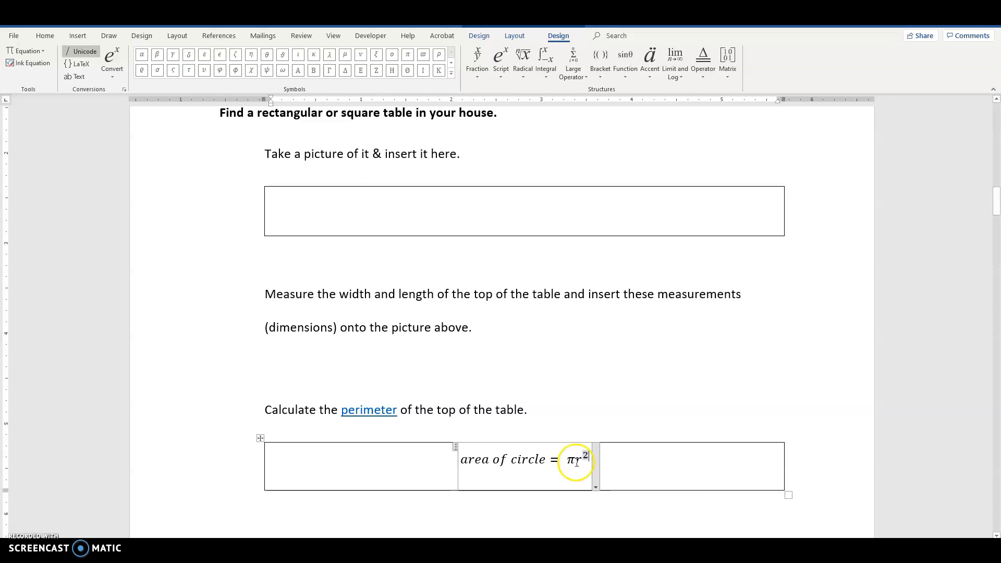
pyautogui.click(469, 73)
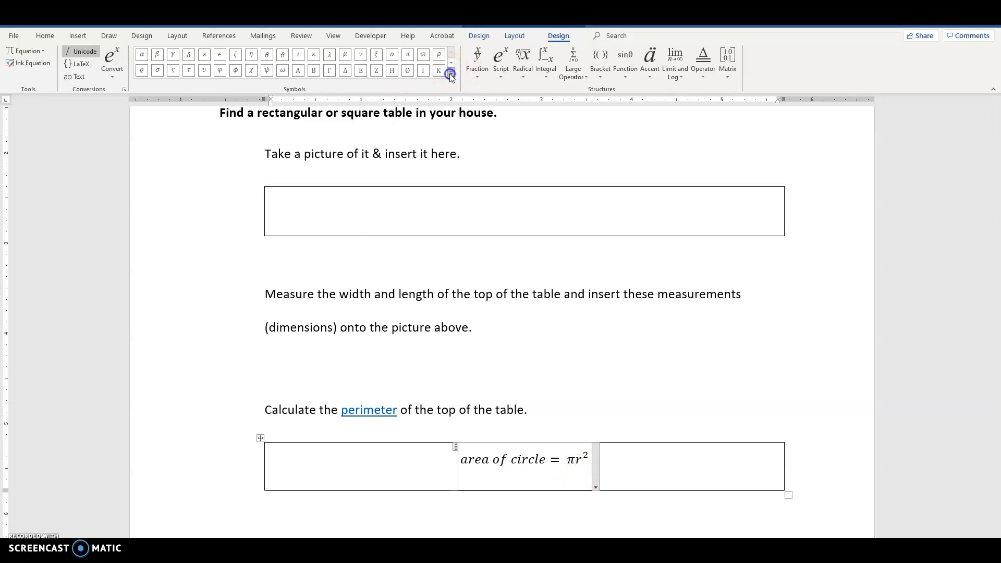
pyautogui.click(452, 73)
pyautogui.click(435, 56)
pyautogui.click(433, 66)
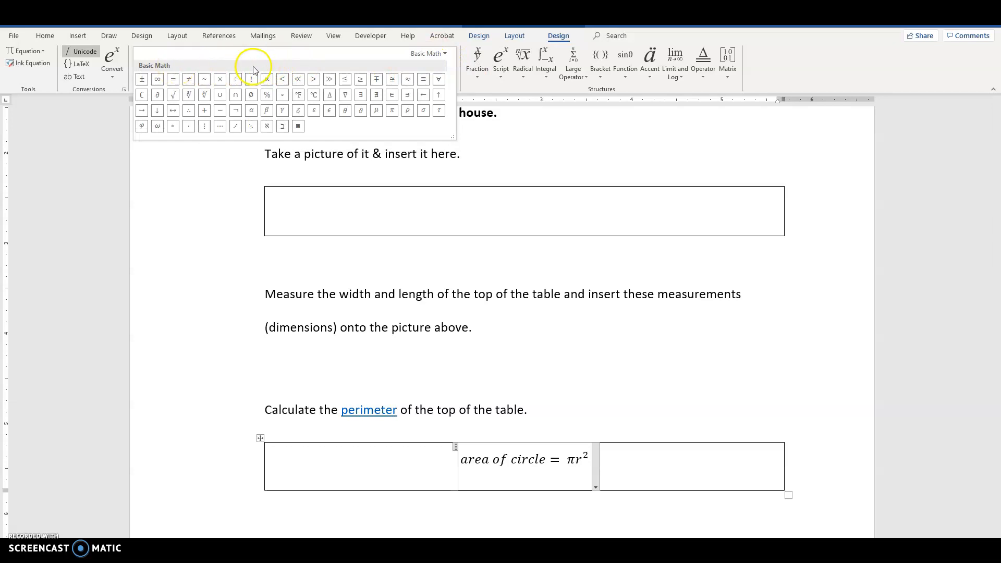
pyautogui.click(220, 78)
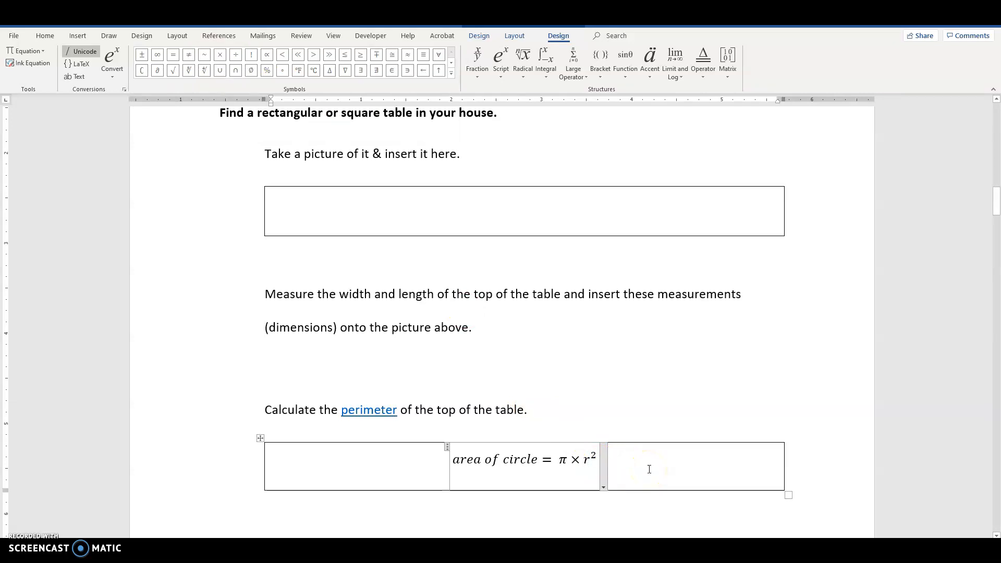
# Add an empty line below the equation and append an equals sign after r².
pyautogui.press('Return')
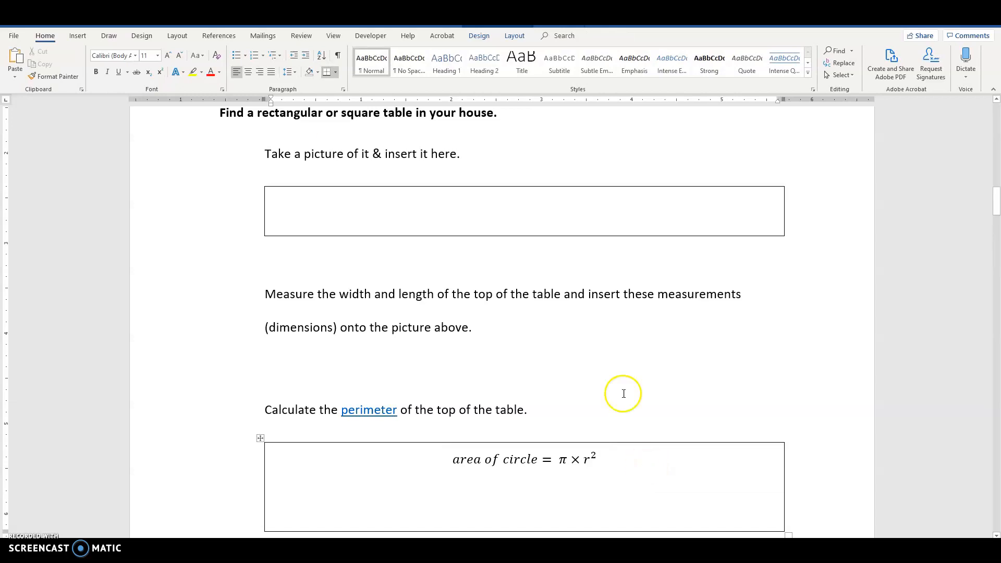
pyautogui.click(79, 37)
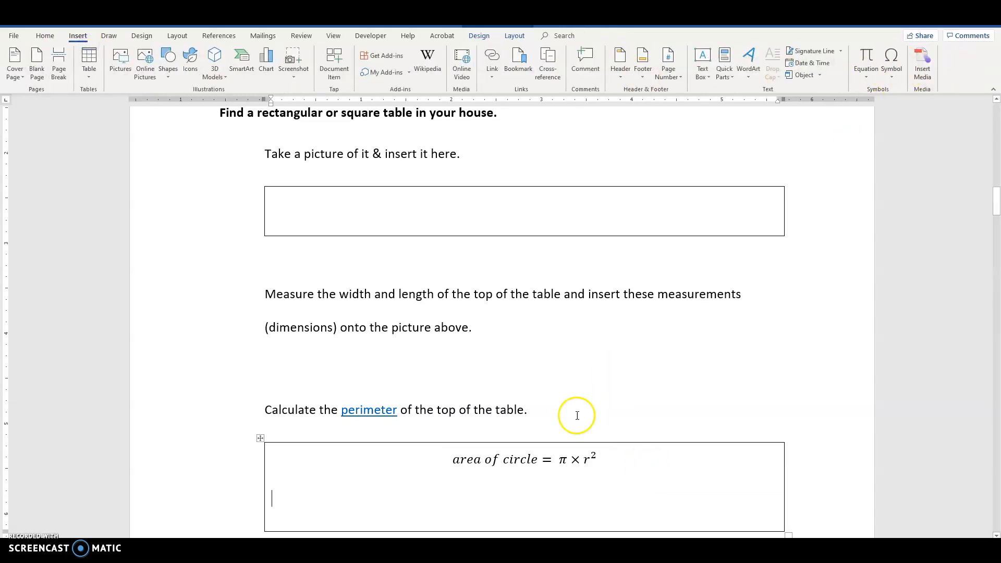
pyautogui.click(593, 462)
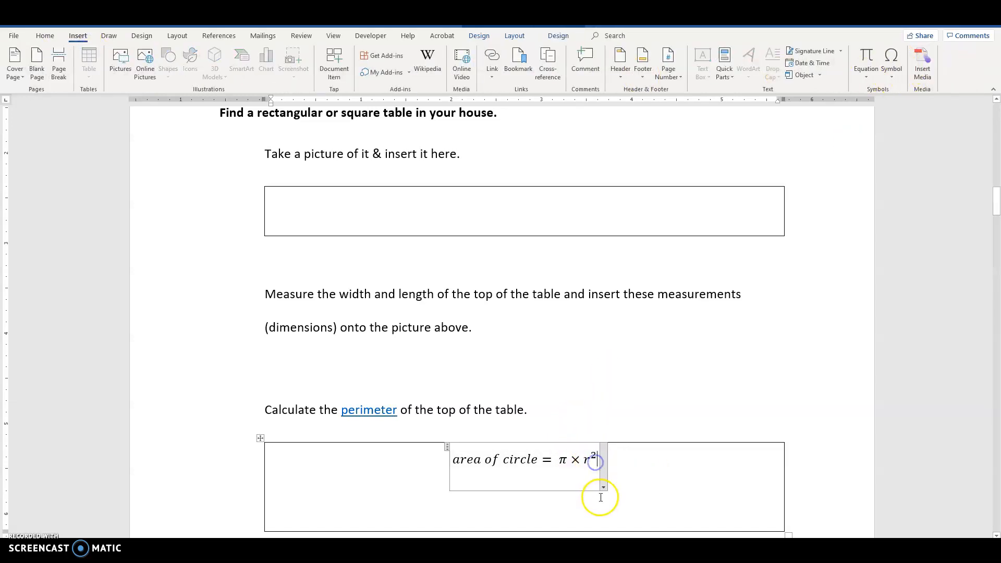
pyautogui.write('=')
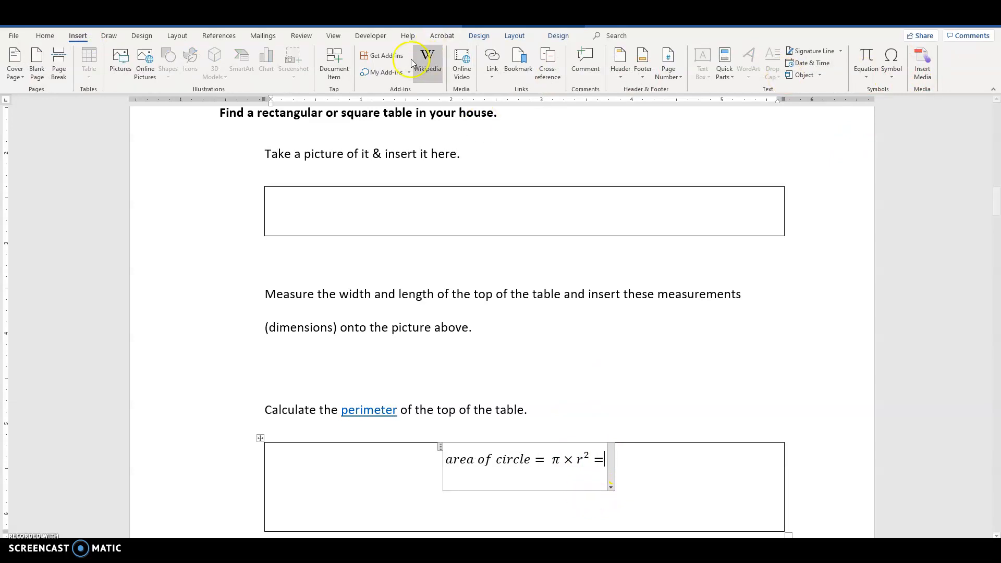
# Show the equation design tools again for the area of circle formula.
pyautogui.click(480, 36)
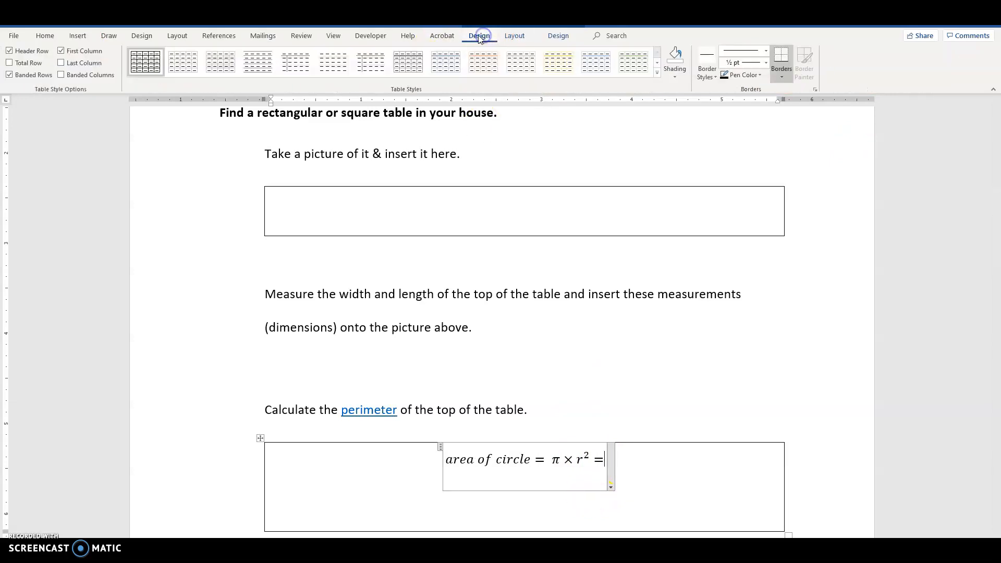
pyautogui.click(515, 36)
pyautogui.click(557, 36)
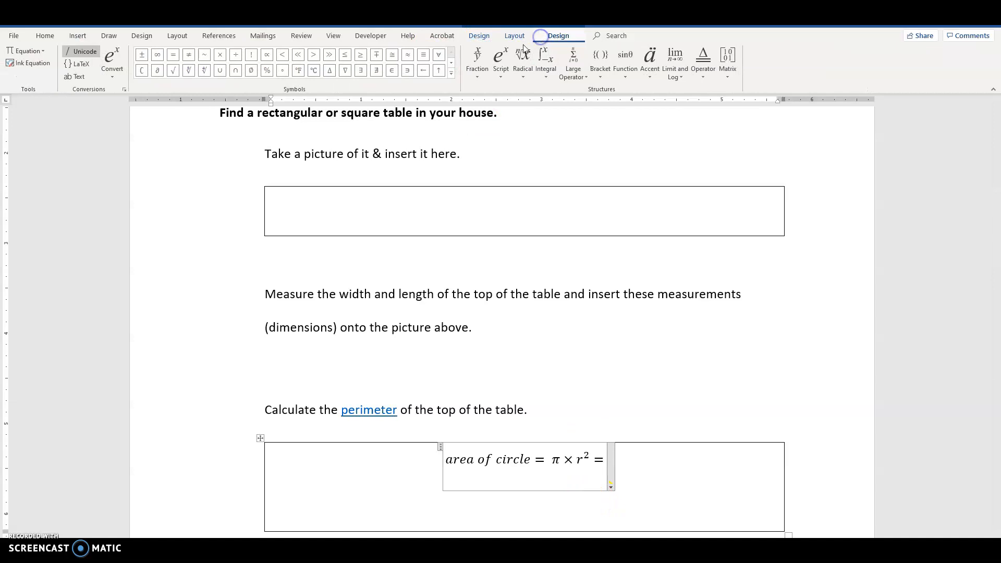
# Insert the lowercase Greek letter π and a Basic Math multiplication sign (×) after the equals sign following r².
pyautogui.click(450, 72)
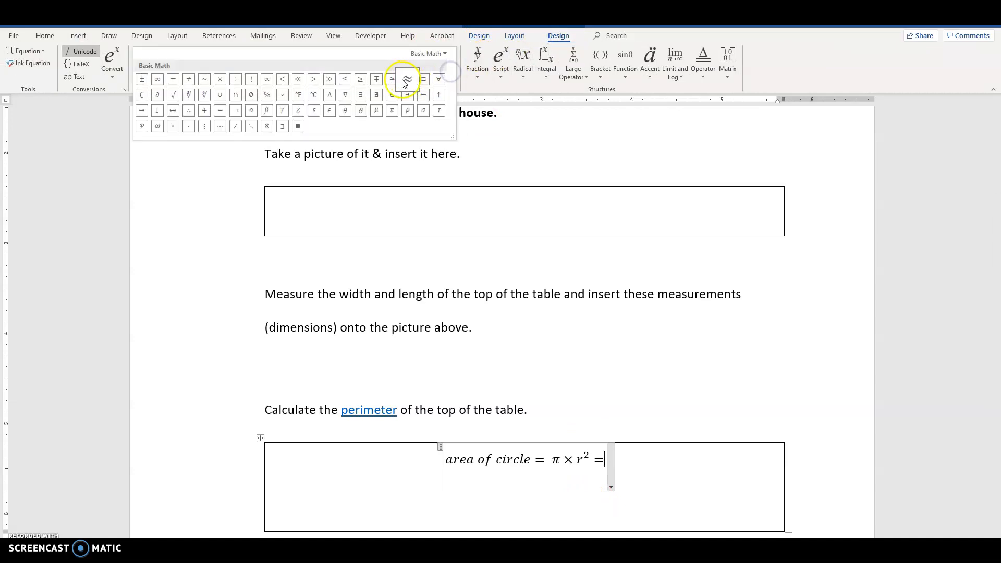
pyautogui.click(427, 54)
pyautogui.click(435, 81)
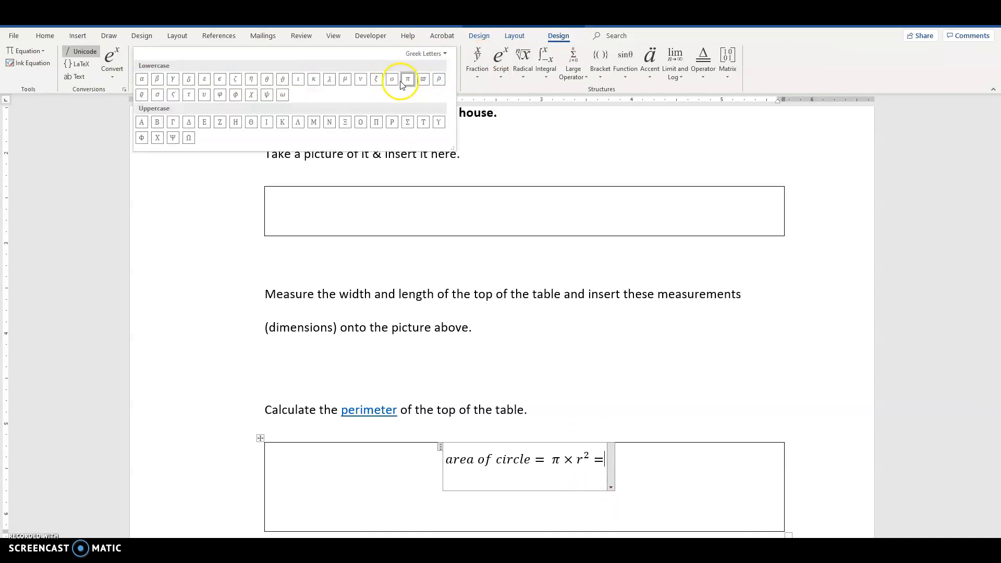
pyautogui.click(408, 79)
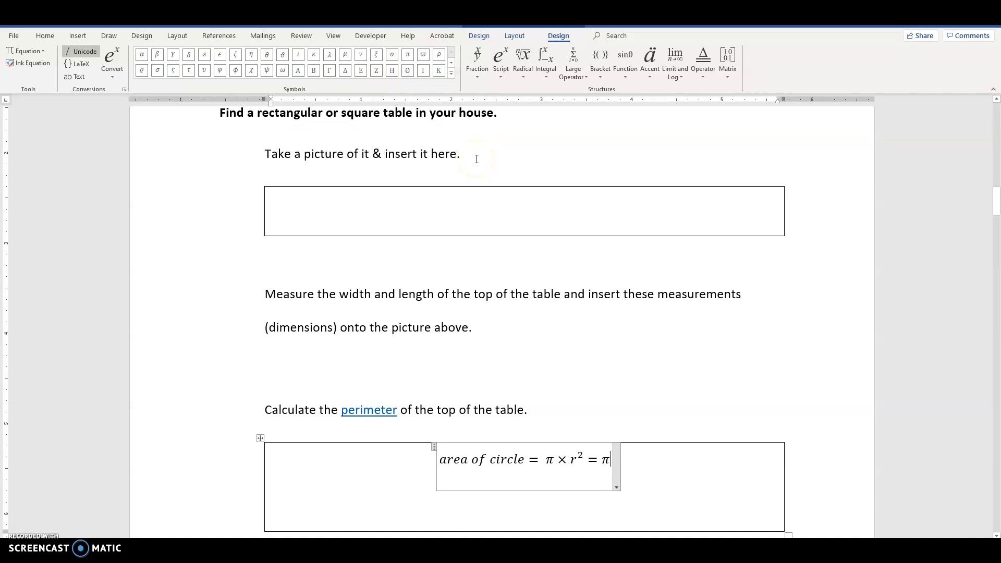
pyautogui.click(452, 73)
pyautogui.click(446, 53)
pyautogui.click(433, 67)
pyautogui.click(219, 79)
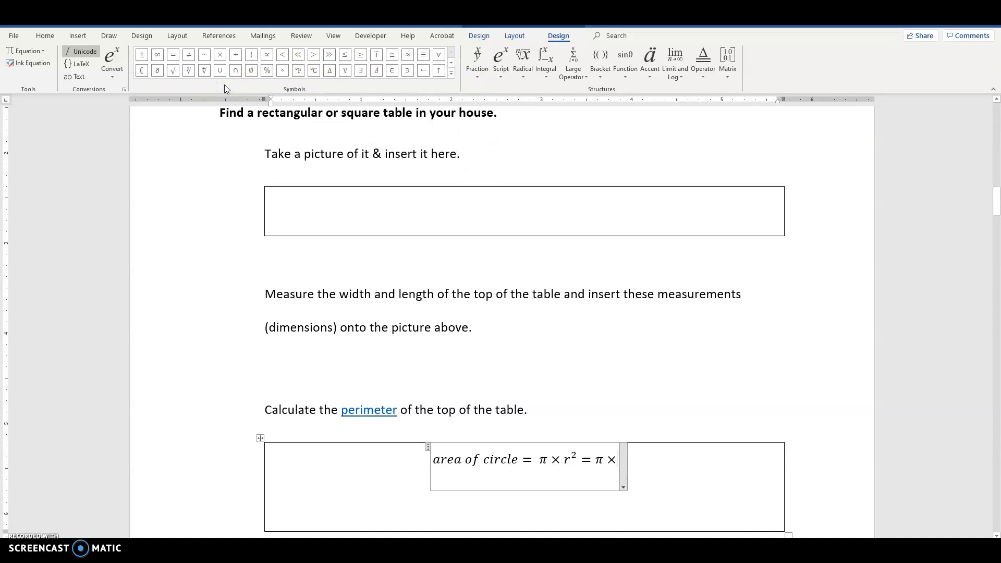
# Add a superscript structure with base 5 and exponent 2 after the last ×, followed by an equals sign.
pyautogui.click(501, 63)
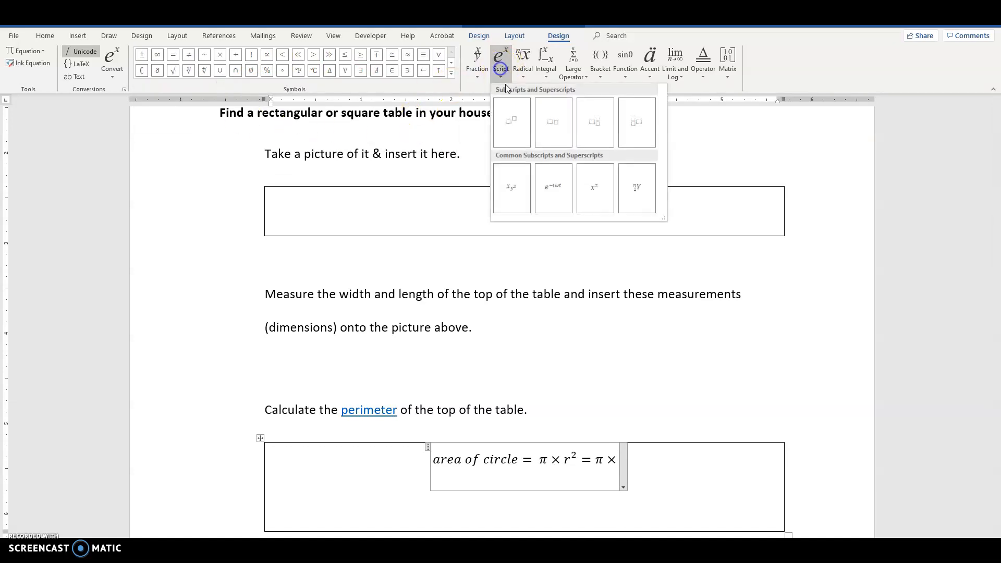
pyautogui.click(510, 121)
pyautogui.click(613, 458)
pyautogui.write('5')
pyautogui.click(623, 463)
pyautogui.write('2')
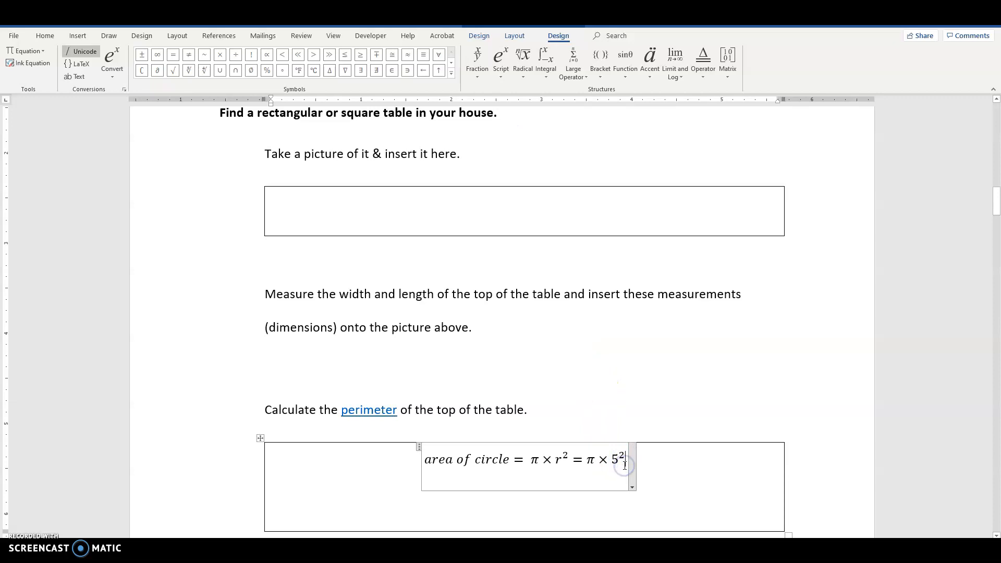
pyautogui.press('Right')
pyautogui.write('=')
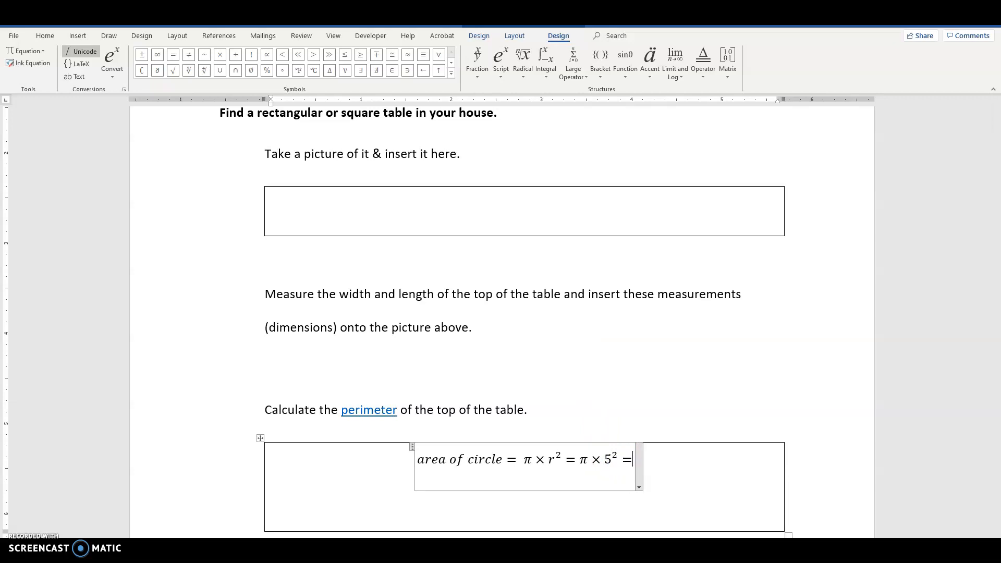
# Insert the lowercase Greek letter π after the equals sign that follows 5².
pyautogui.click(636, 462)
pyautogui.click(452, 75)
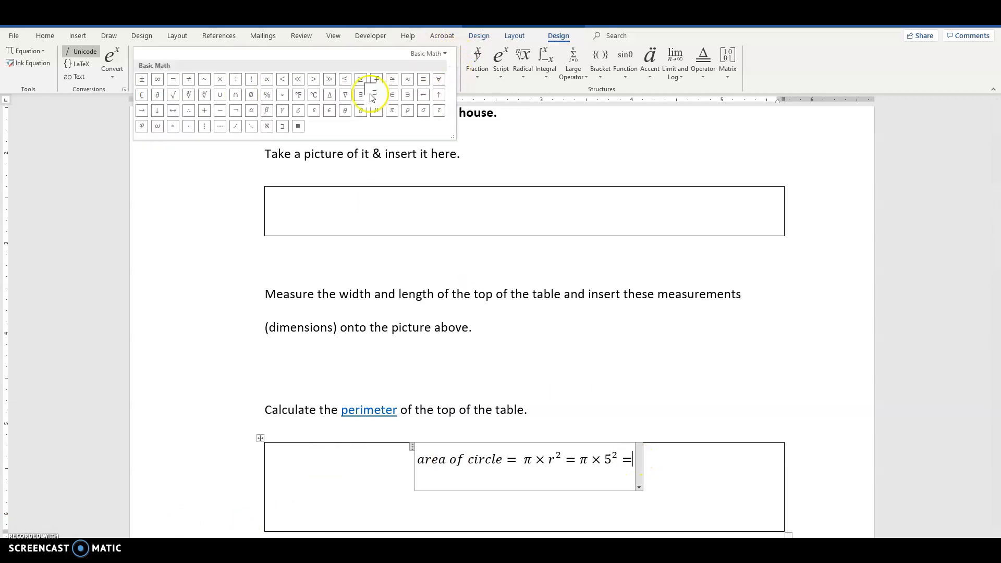
pyautogui.click(439, 54)
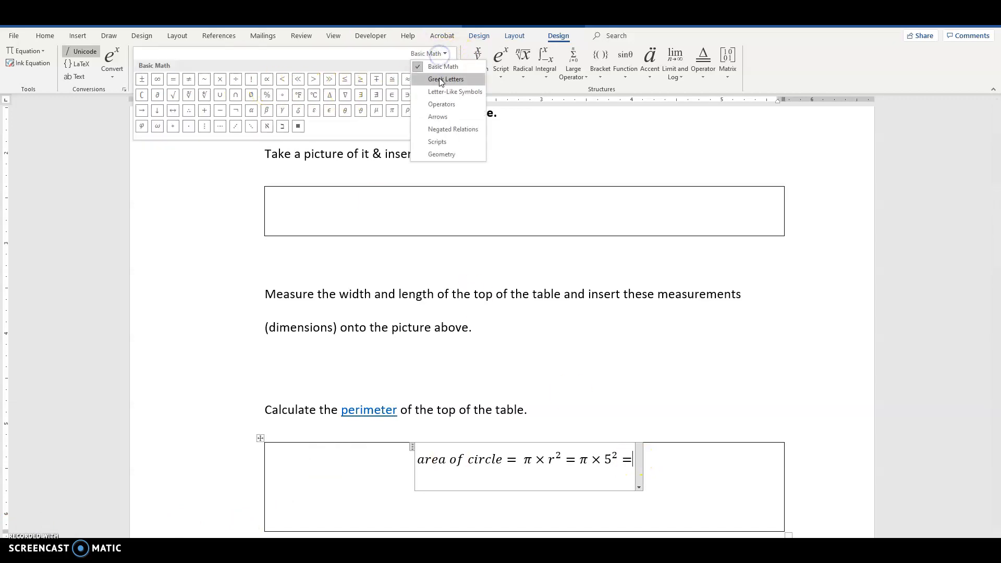
pyautogui.click(433, 76)
pyautogui.click(408, 79)
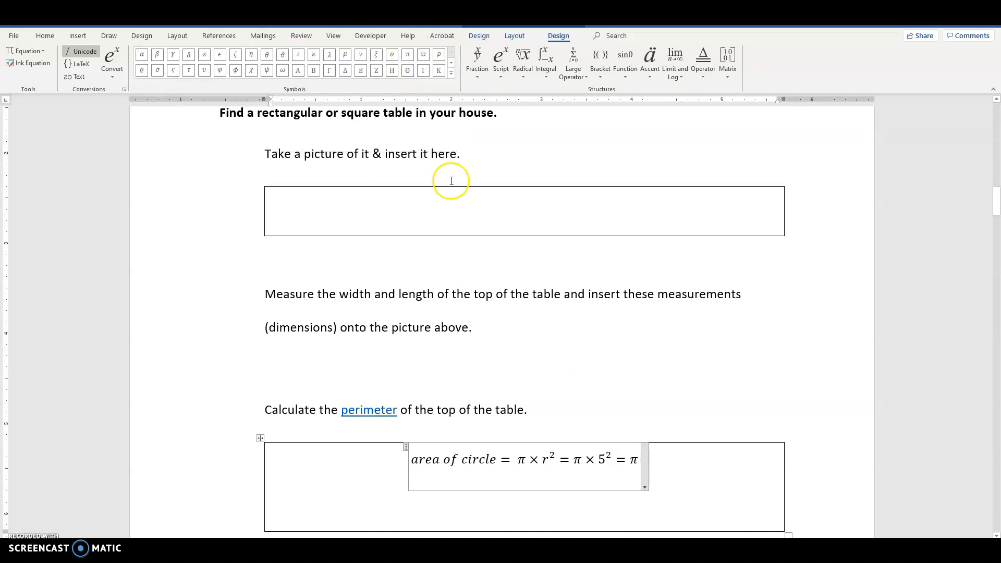
# Insert a Basic Math multiplication sign (×) after the last π in the equation.
pyautogui.write('x')
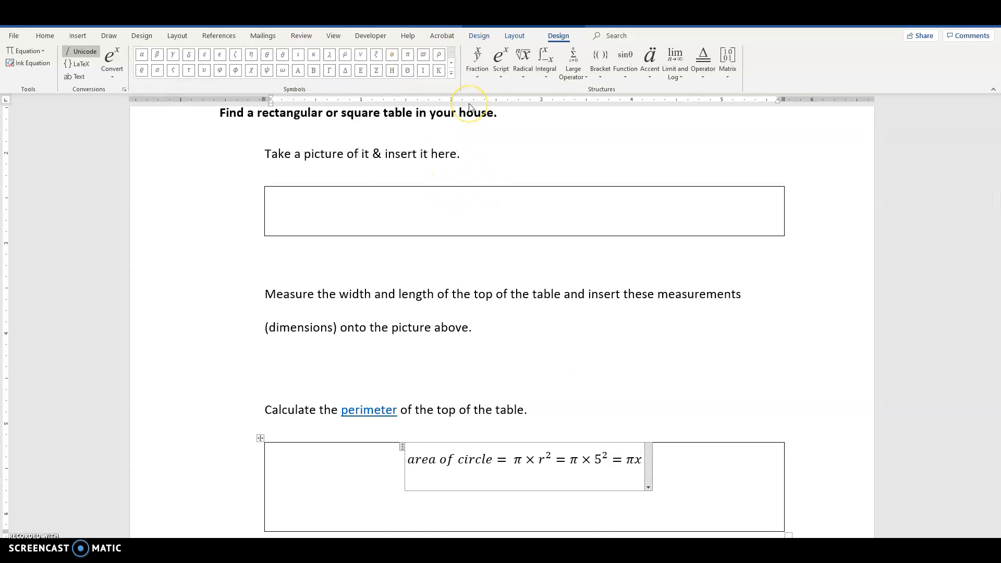
pyautogui.press('BackSpace')
pyautogui.click(451, 71)
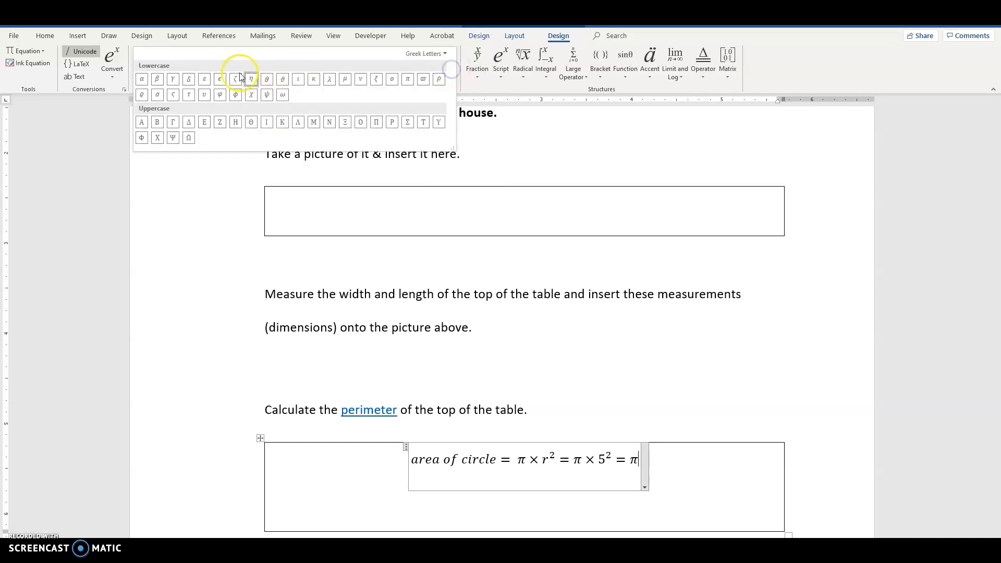
pyautogui.click(425, 54)
pyautogui.click(422, 66)
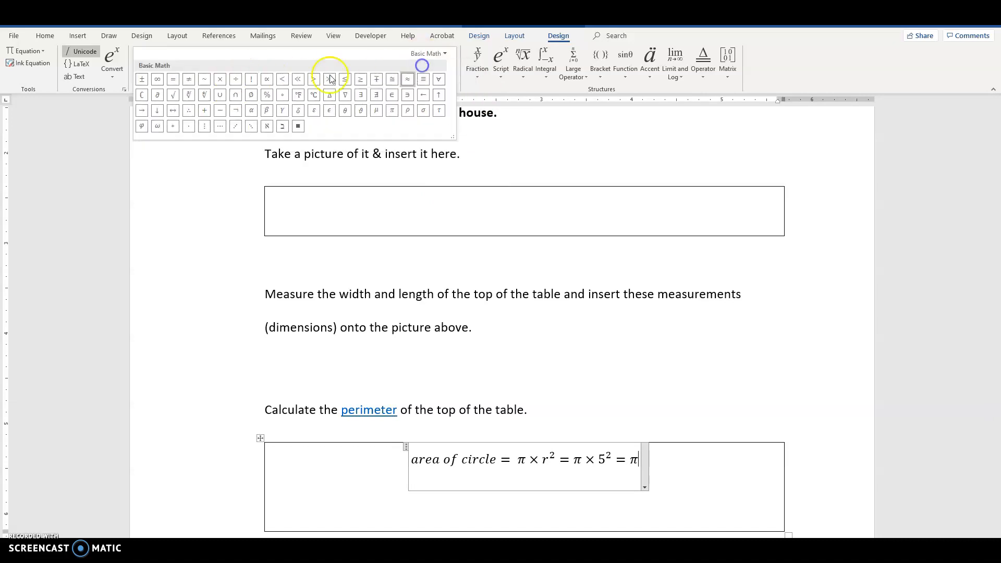
pyautogui.click(220, 79)
# Complete the end of the equation with 25 = 78.54.
pyautogui.write('25 = ')
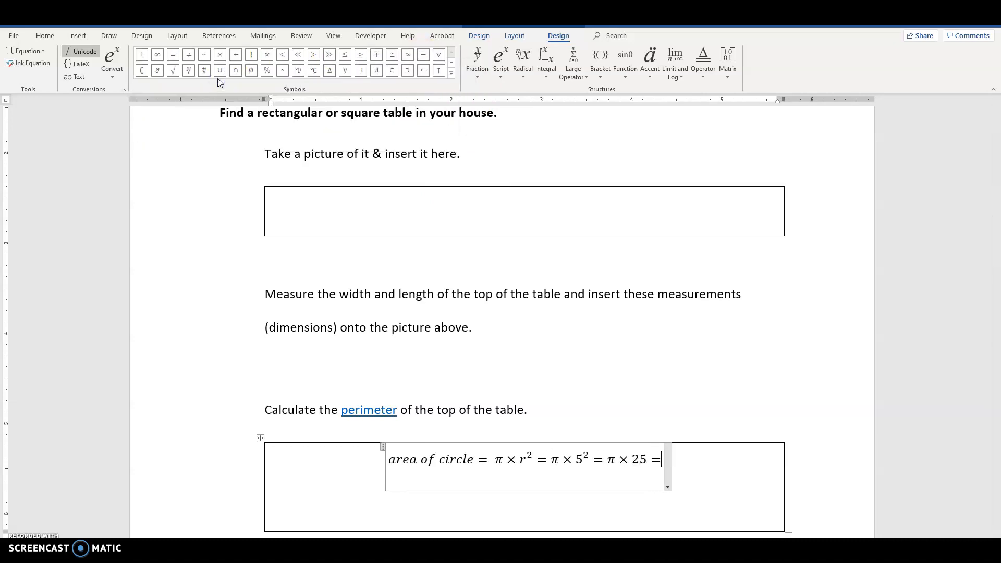
pyautogui.write('78')
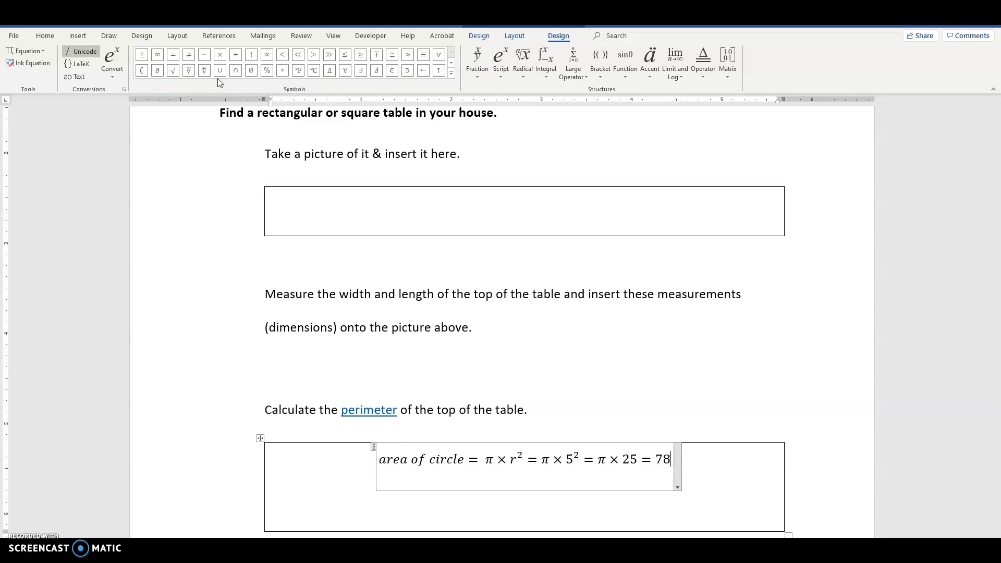
pyautogui.write('.54')
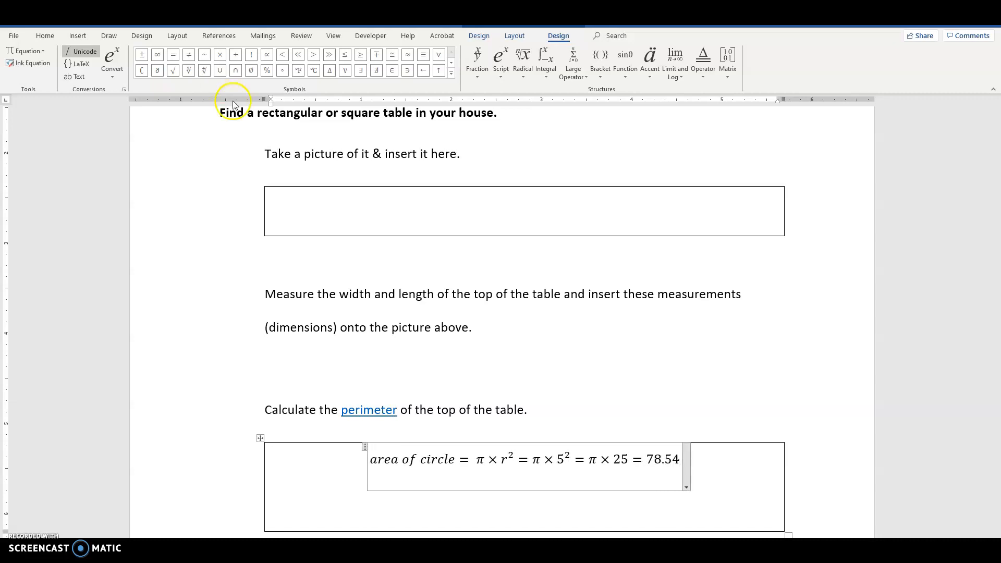
# Break the equation onto separate lines before = π × 5², = π × 25 and = 78.54, and deselect it.
pyautogui.click(518, 463)
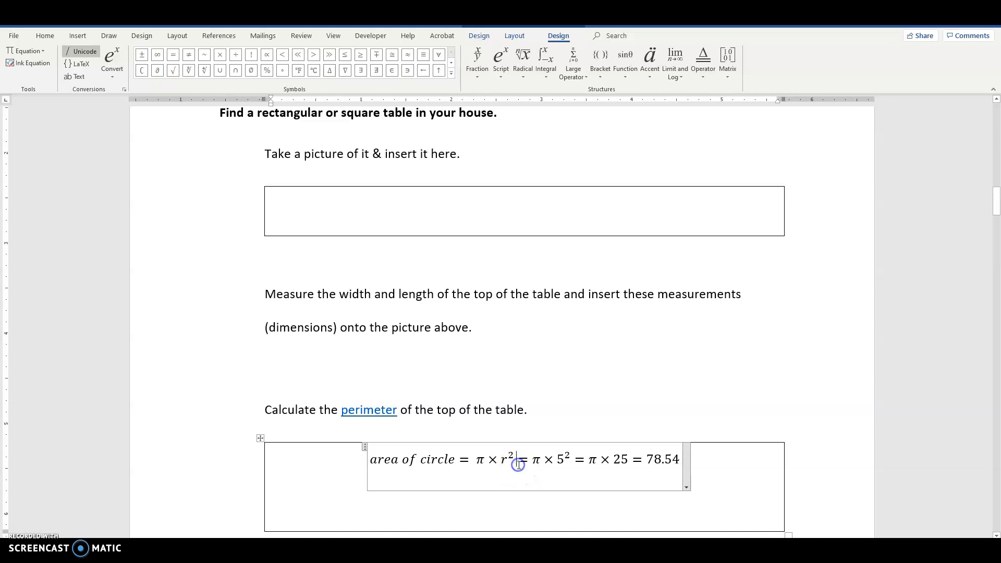
pyautogui.press('Return')
pyautogui.click(504, 499)
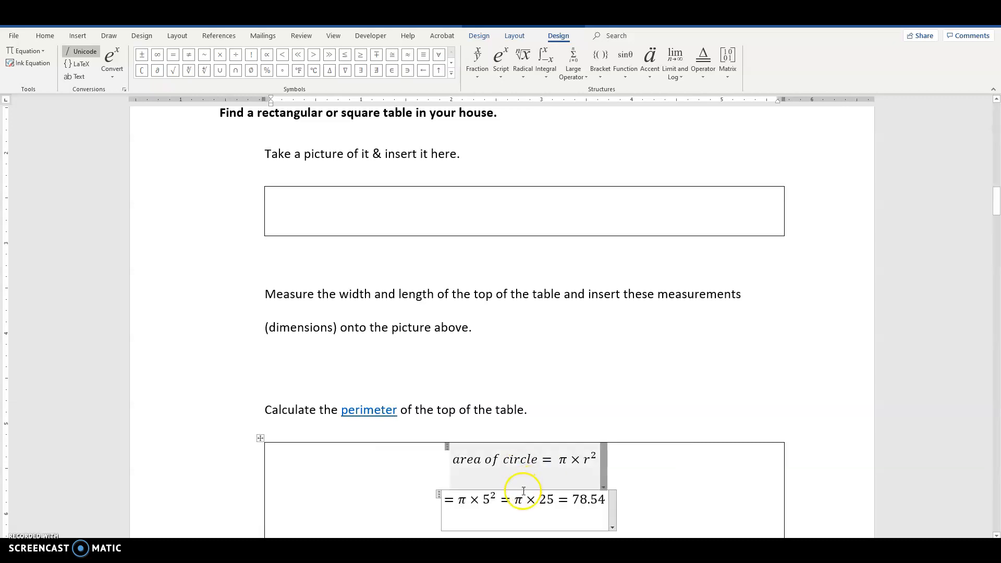
pyautogui.press('Return')
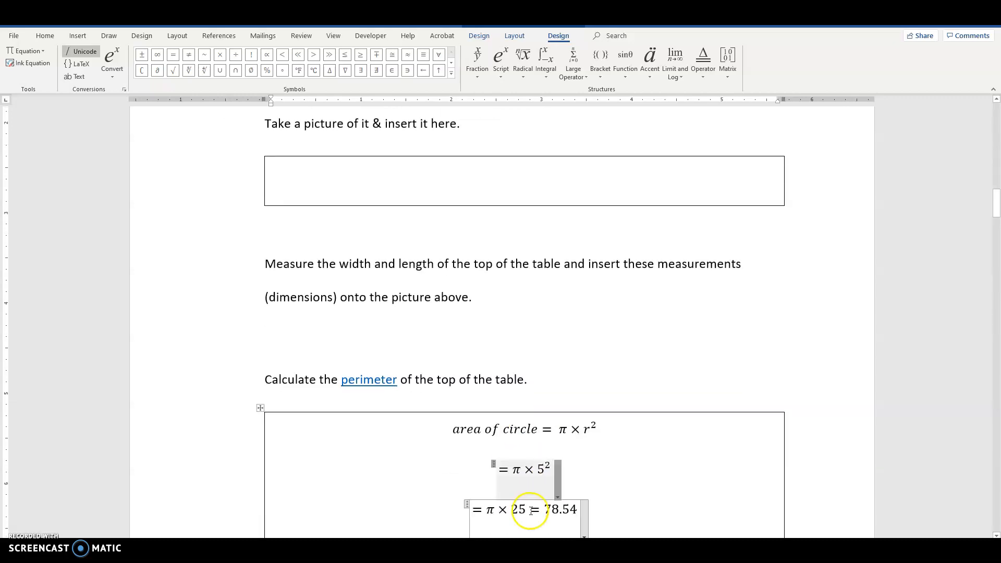
pyautogui.press('Return')
pyautogui.click(642, 477)
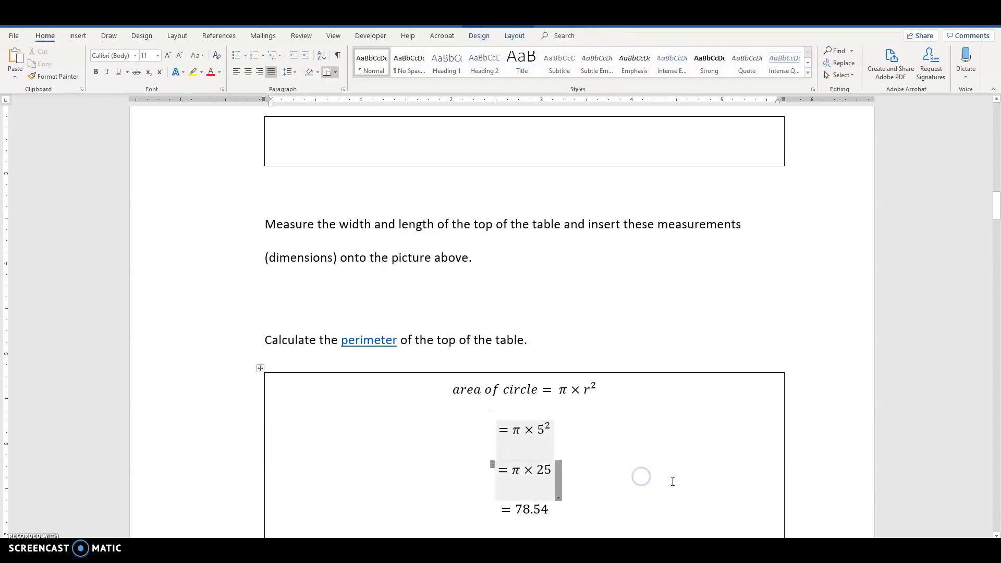
pyautogui.click(820, 479)
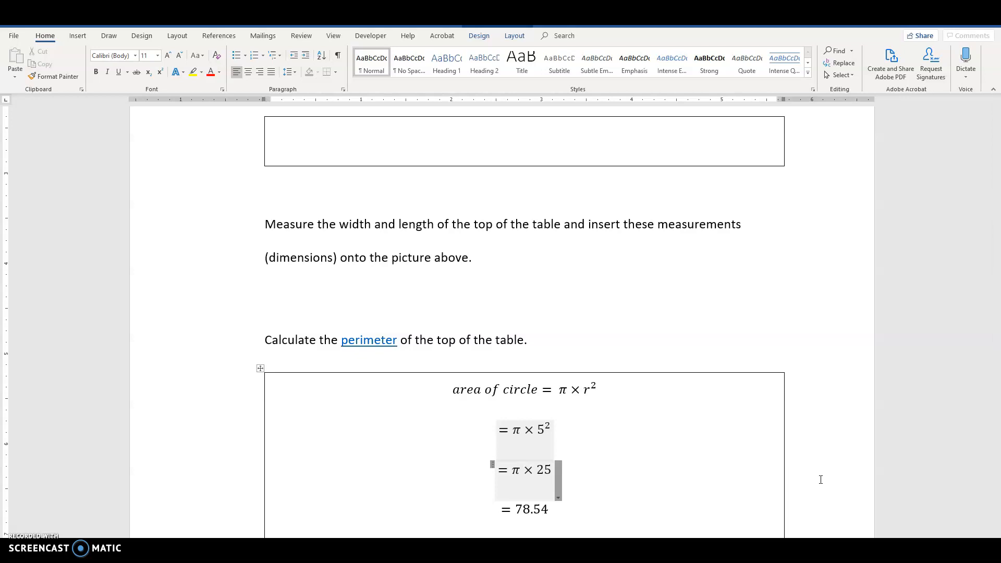
# Append the unit cm² to 78.54 using a superscript structure with base cm and exponent 2.
pyautogui.click(552, 510)
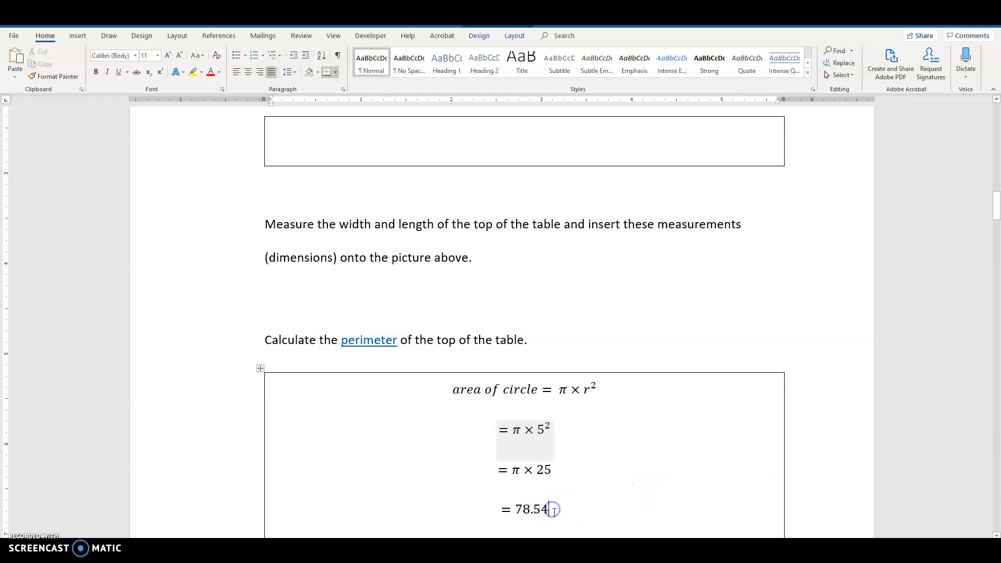
pyautogui.click(549, 513)
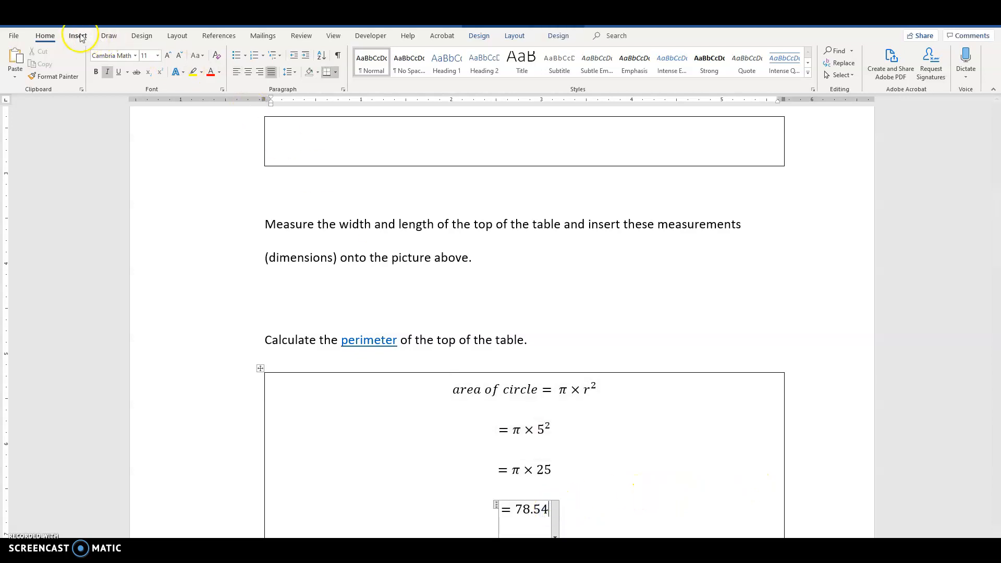
pyautogui.click(567, 40)
pyautogui.click(523, 73)
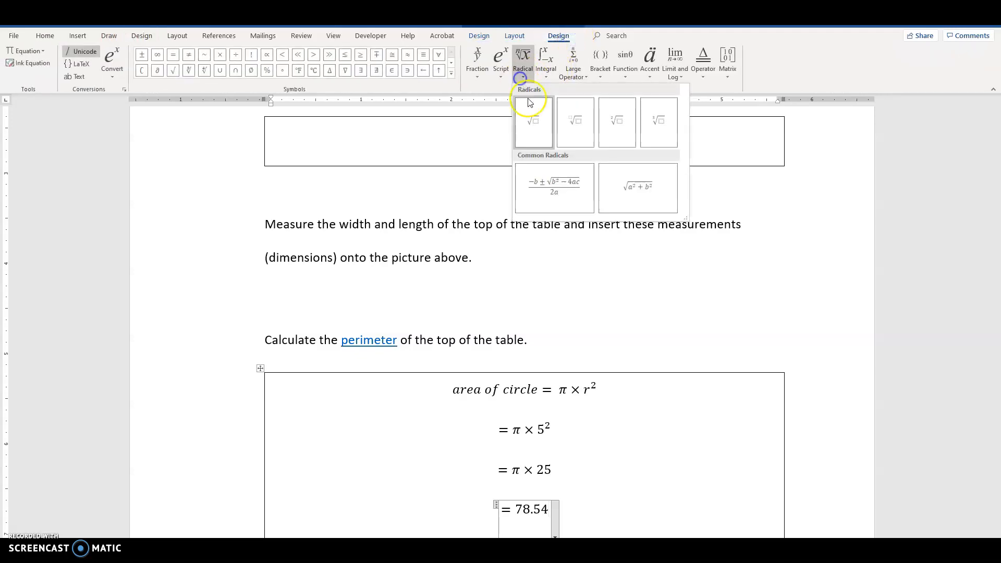
pyautogui.click(503, 73)
pyautogui.click(510, 125)
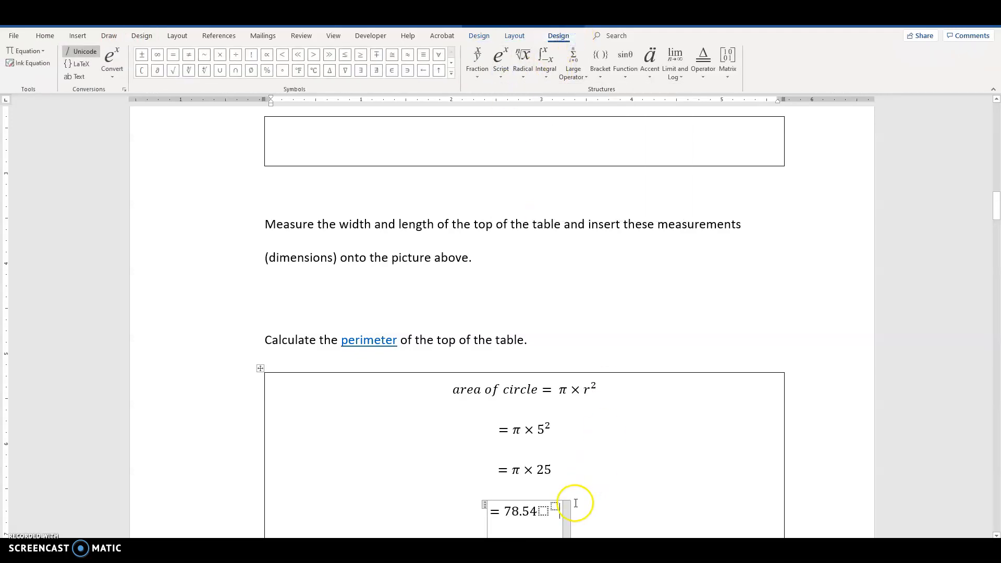
pyautogui.write('cm')
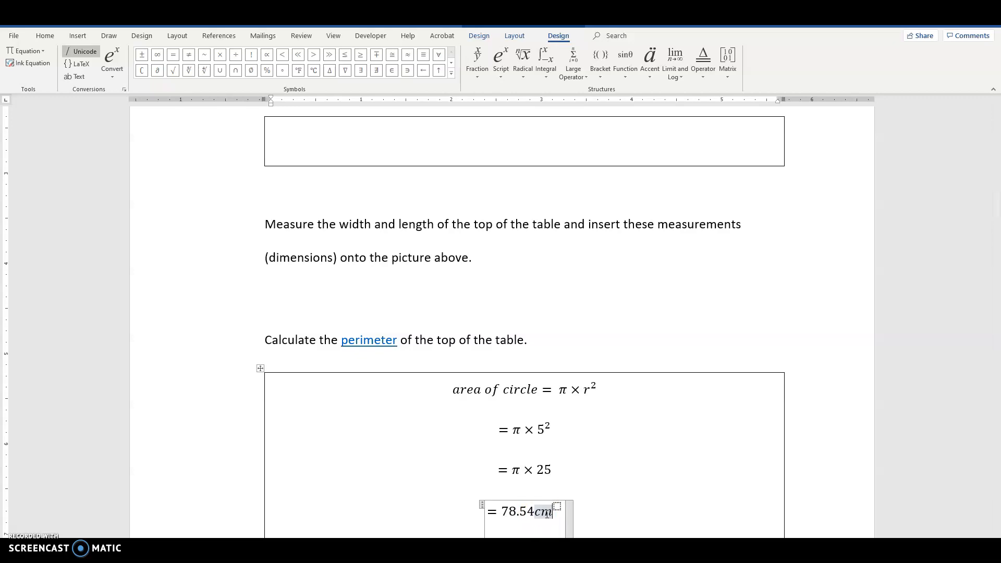
pyautogui.click(556, 507)
pyautogui.write('2')
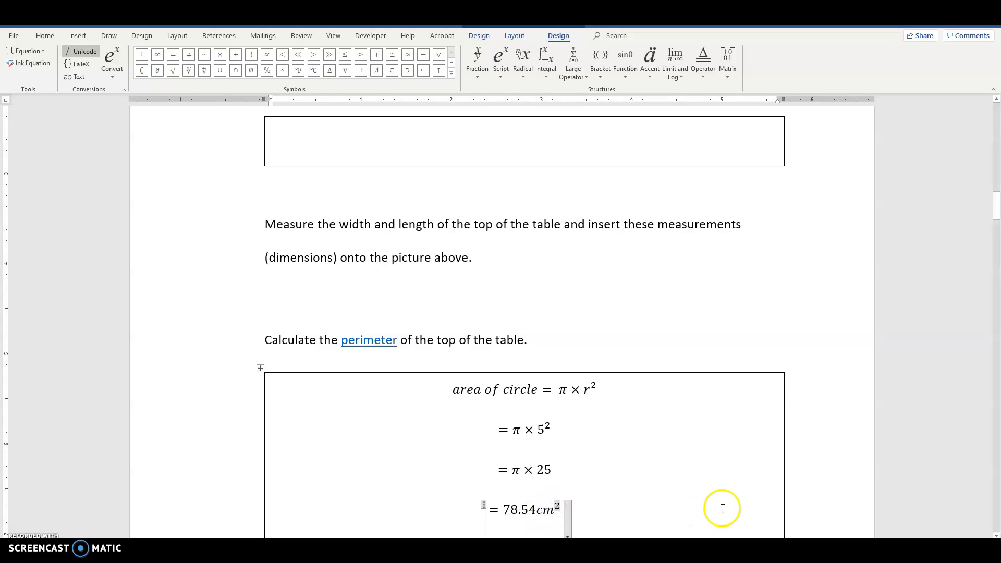